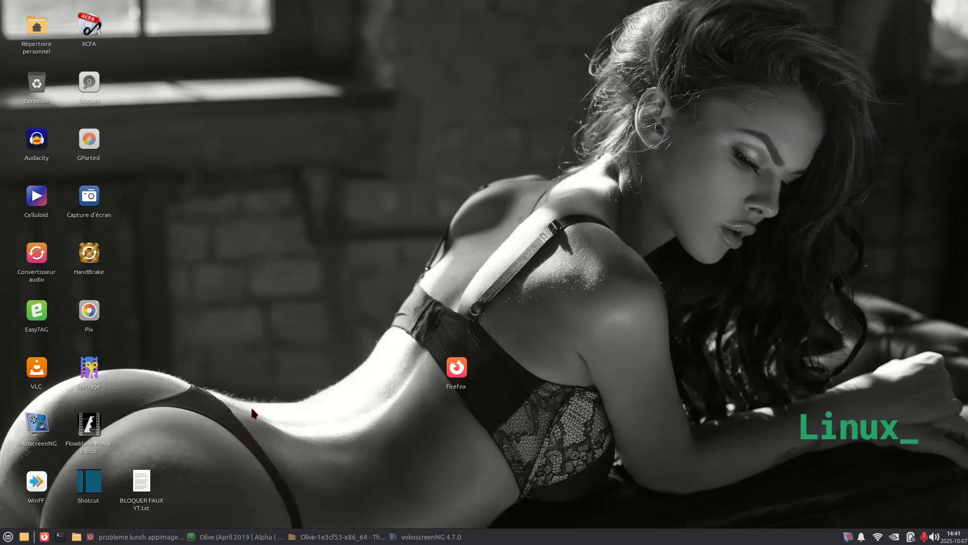
- Find Olive among the multimedia applications, and view its already open project window before minimising it
click(8, 536)
click(21, 343)
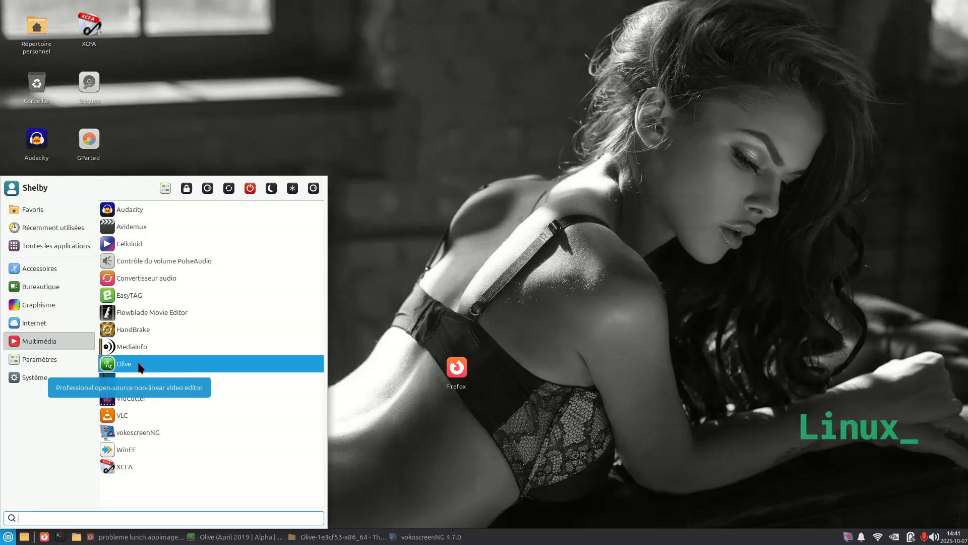
click(389, 305)
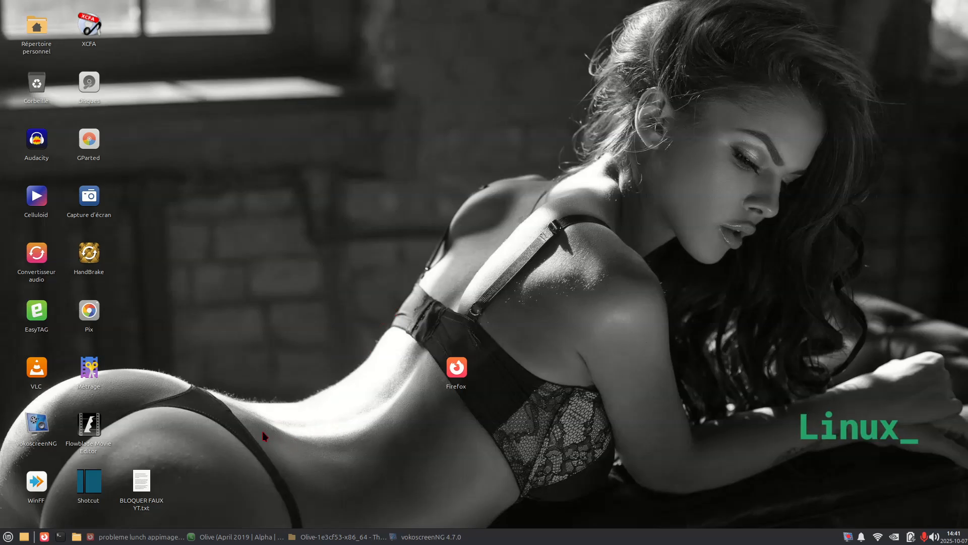
click(234, 537)
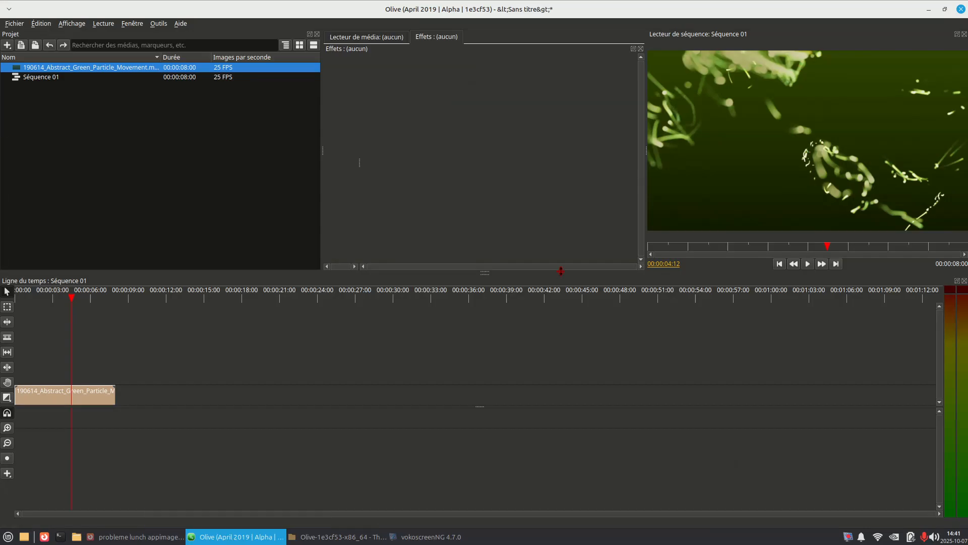
click(928, 9)
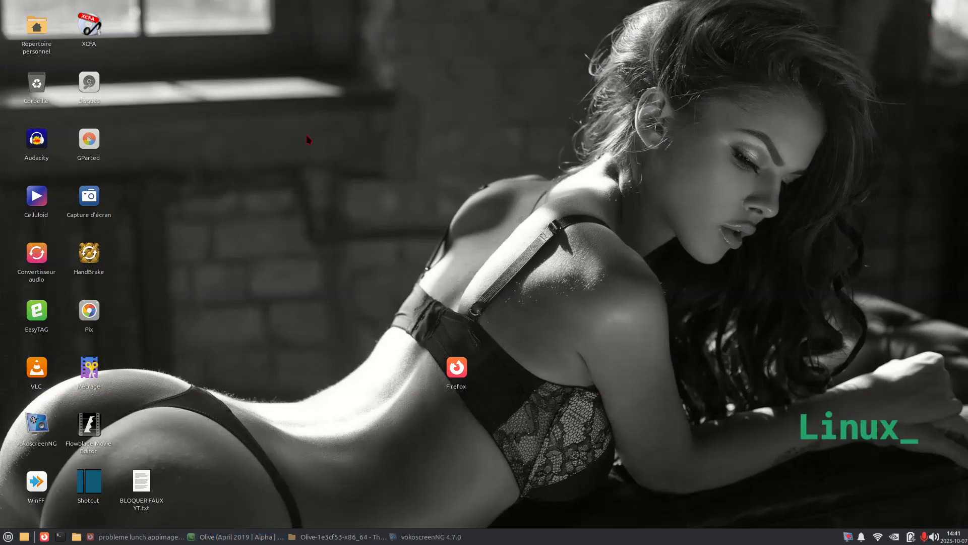
- Open the Olive-1e3cf53-x86_64 folder inside the Téléchargements folder of the home directory
double_click(41, 32)
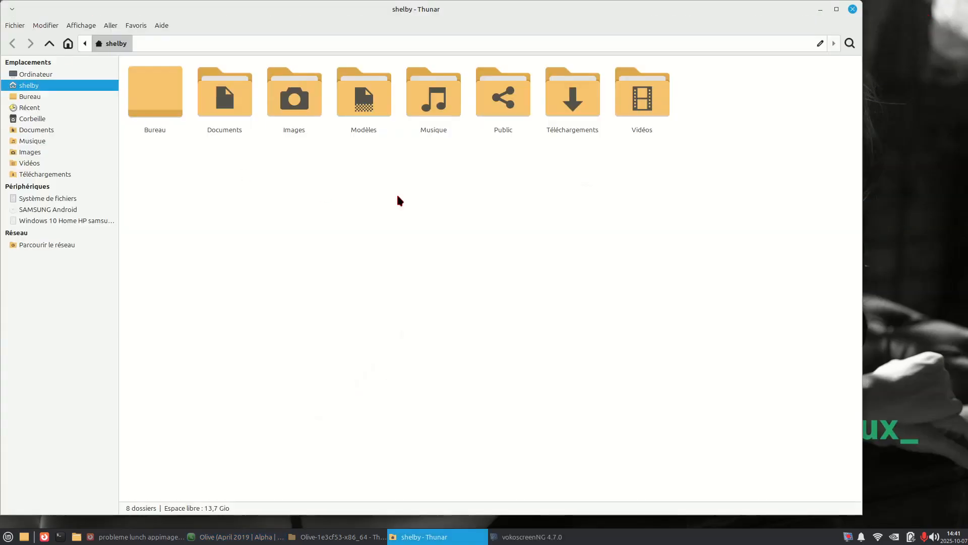
double_click(565, 114)
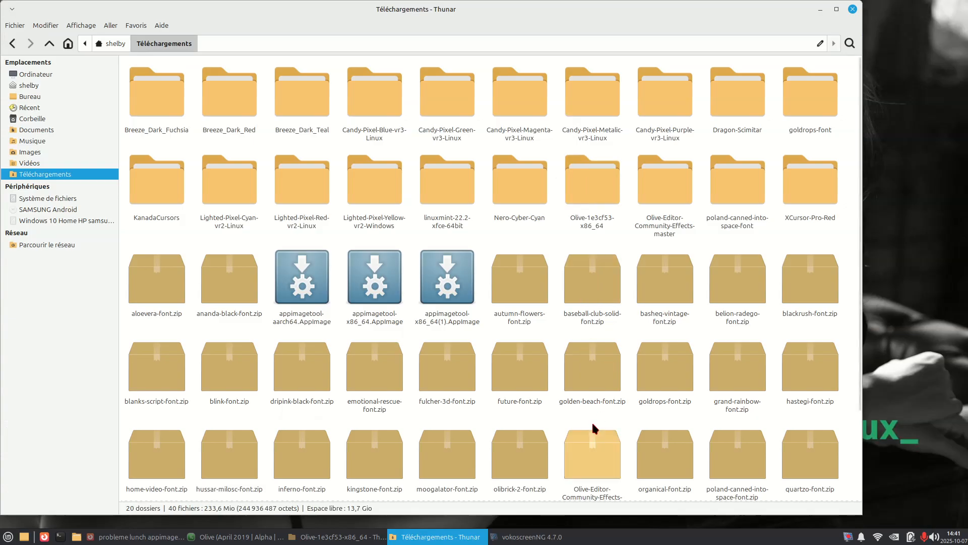
scroll(592, 424, down, 1)
scroll(628, 387, up, 2)
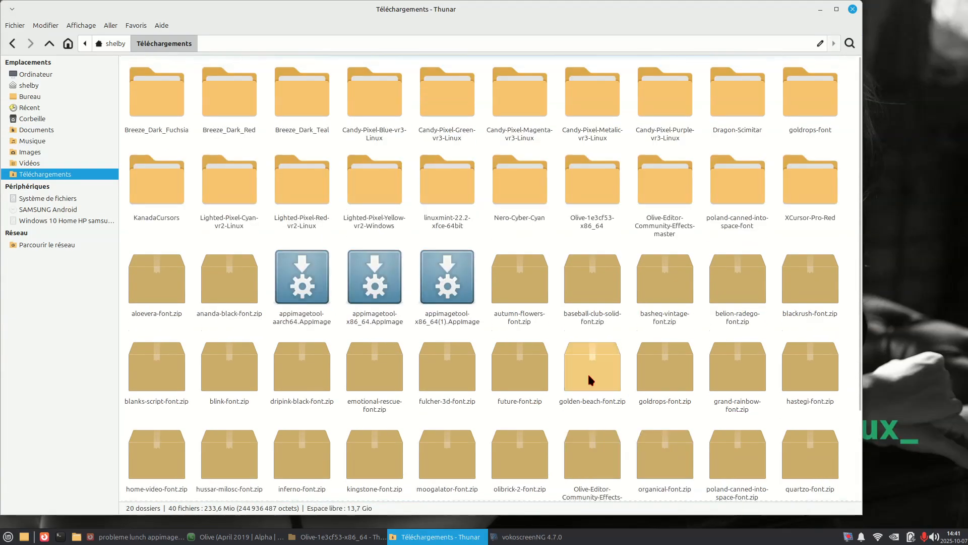
double_click(609, 187)
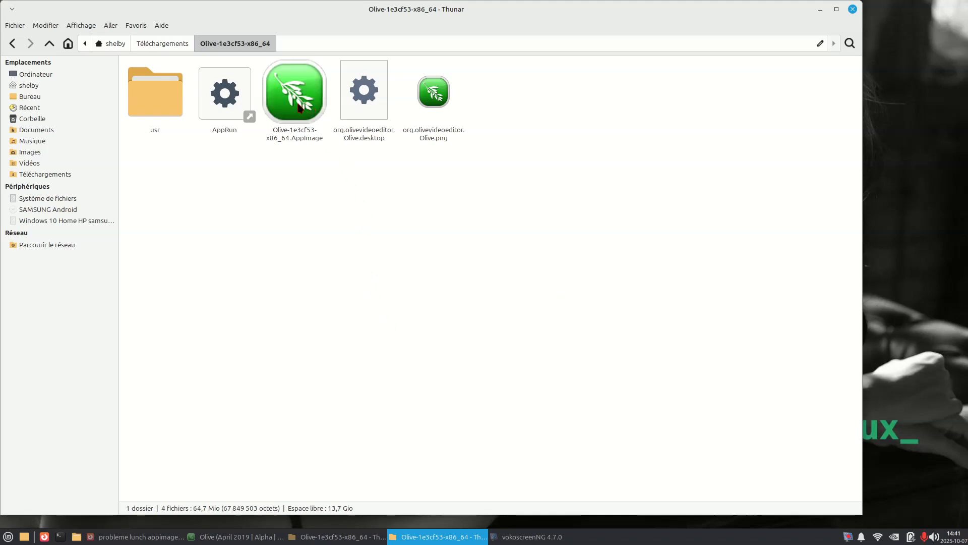
- View the properties of Olive-1e3cf53-x86_64.AppImage, and show where its folder sits in Téléchargements before reopening it
right_click(291, 110)
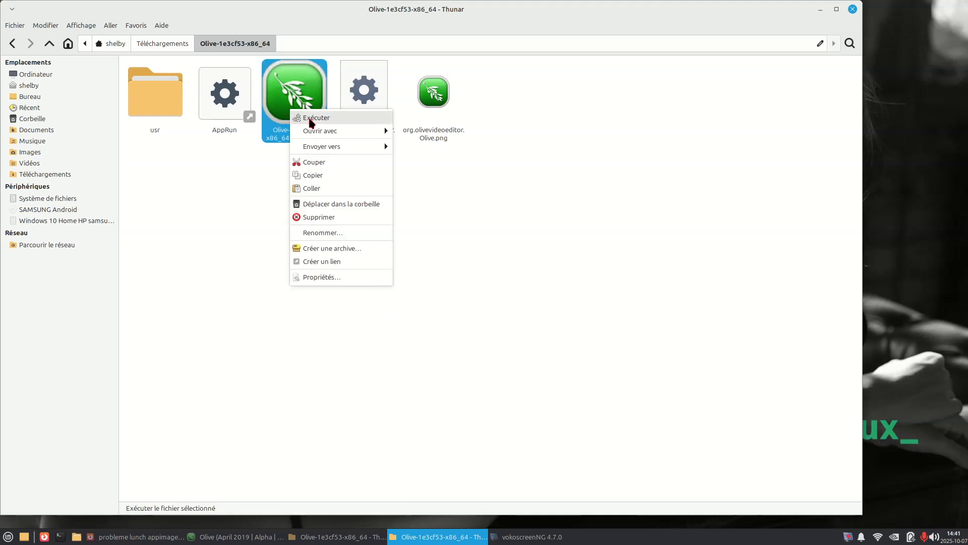
click(315, 277)
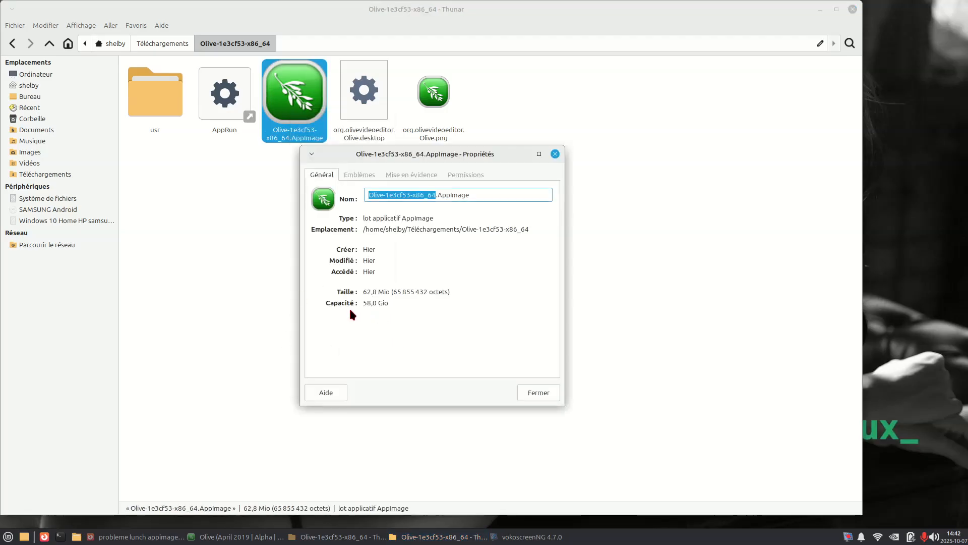
click(555, 154)
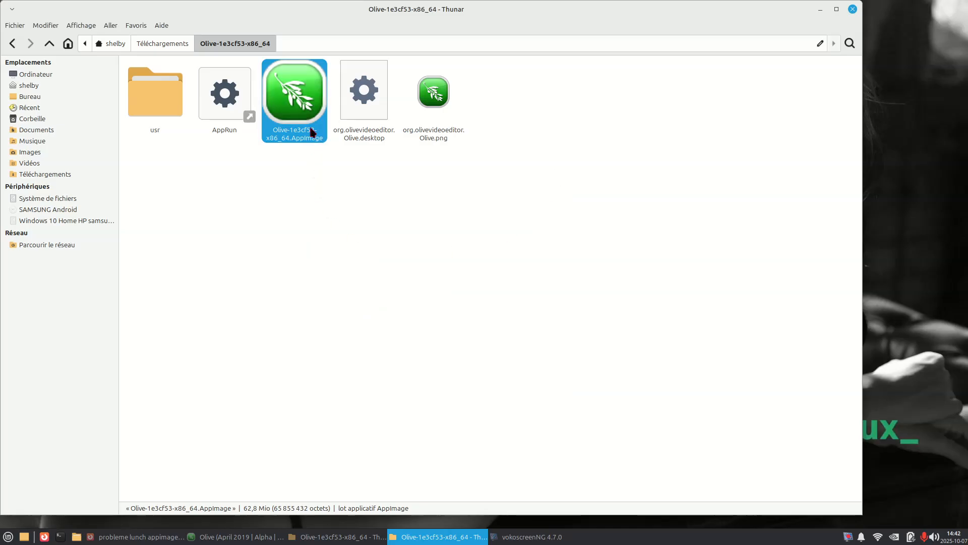
click(12, 44)
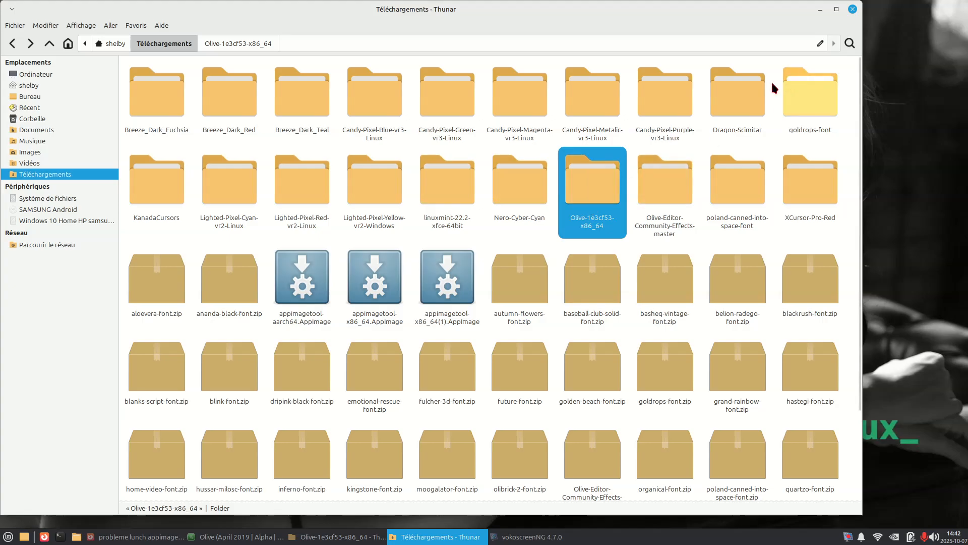
double_click(604, 187)
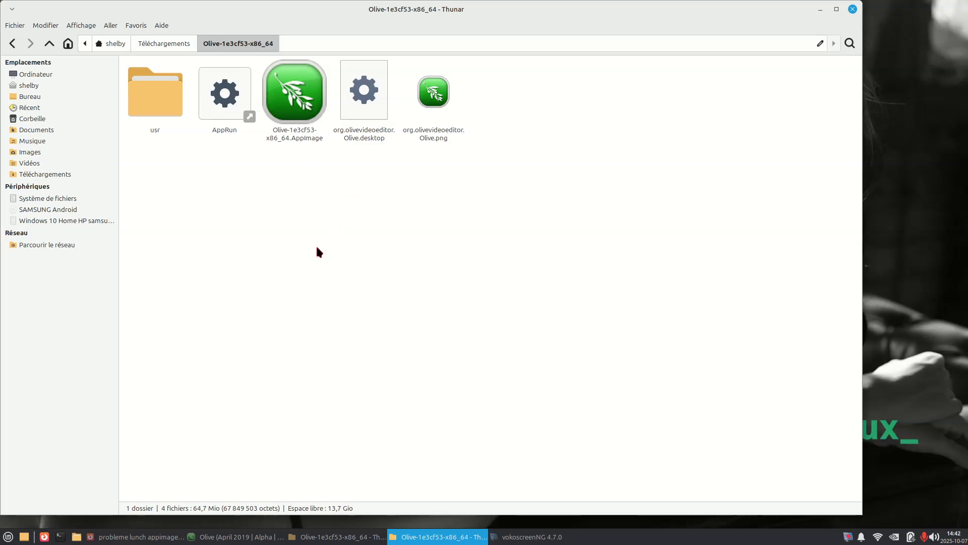
drag(293, 108, 269, 67)
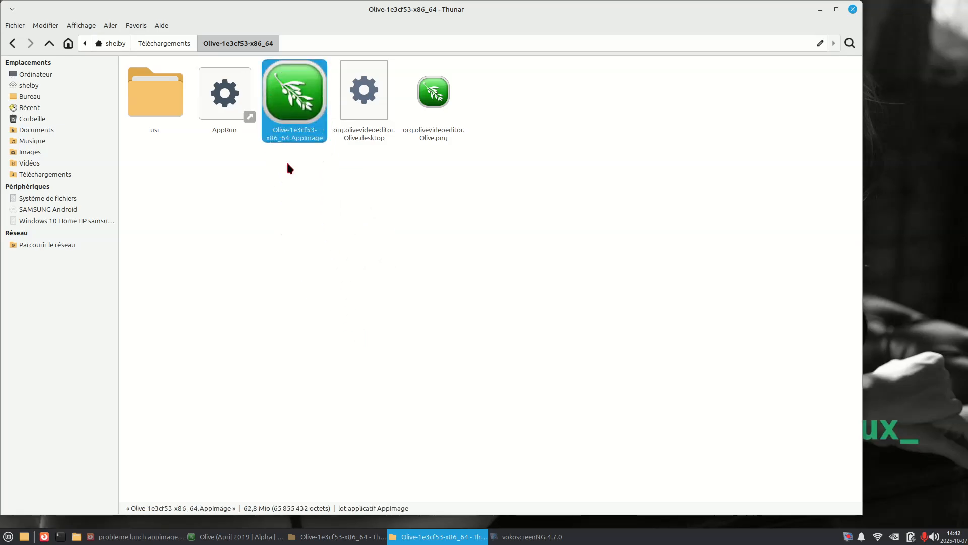
click(339, 219)
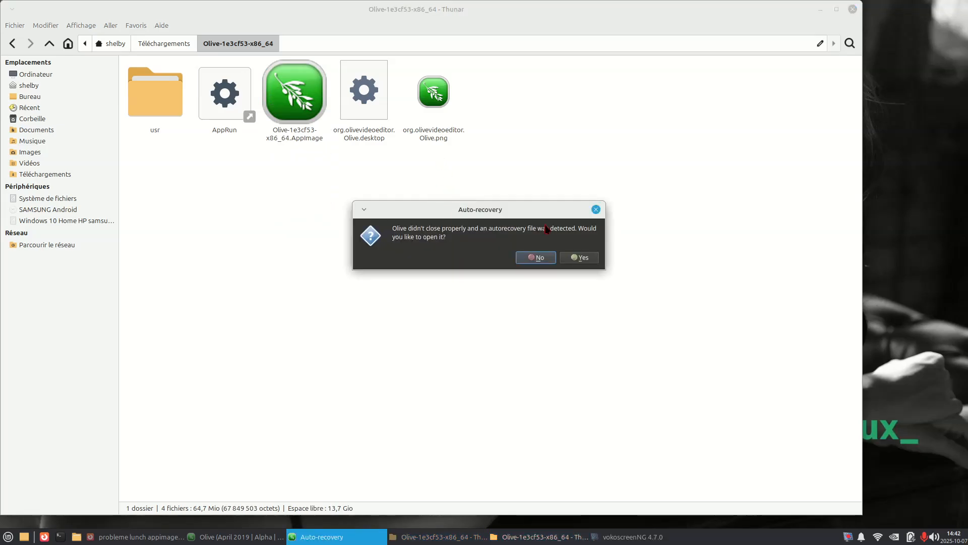
click(596, 210)
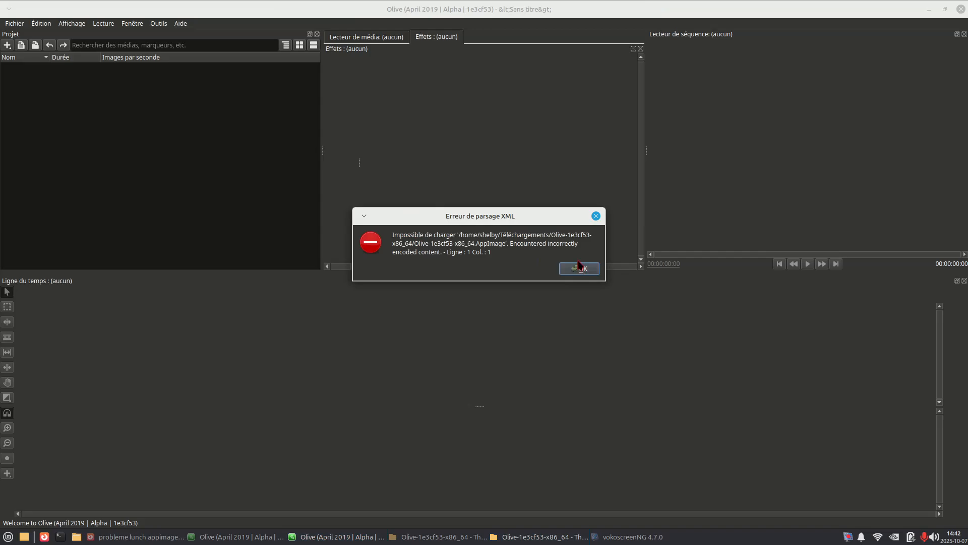
click(596, 216)
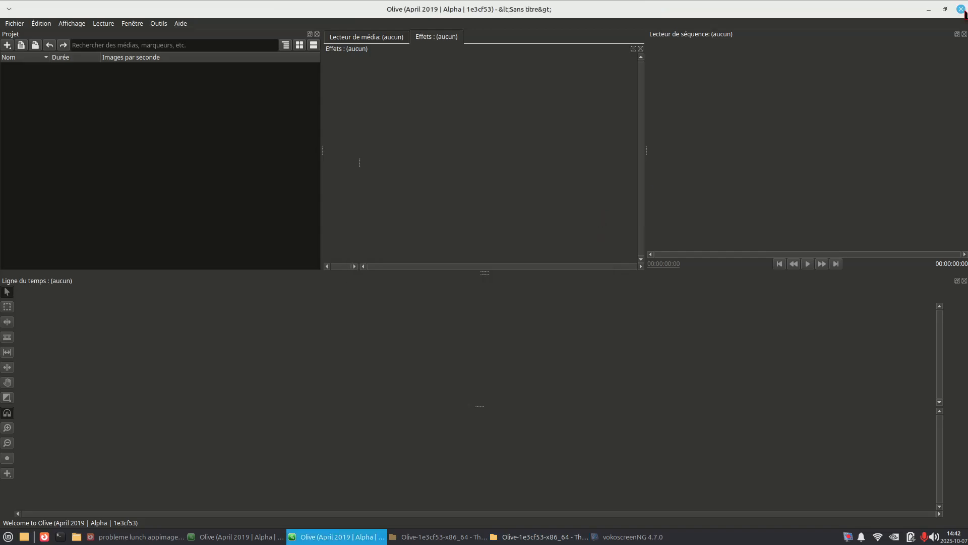
click(960, 9)
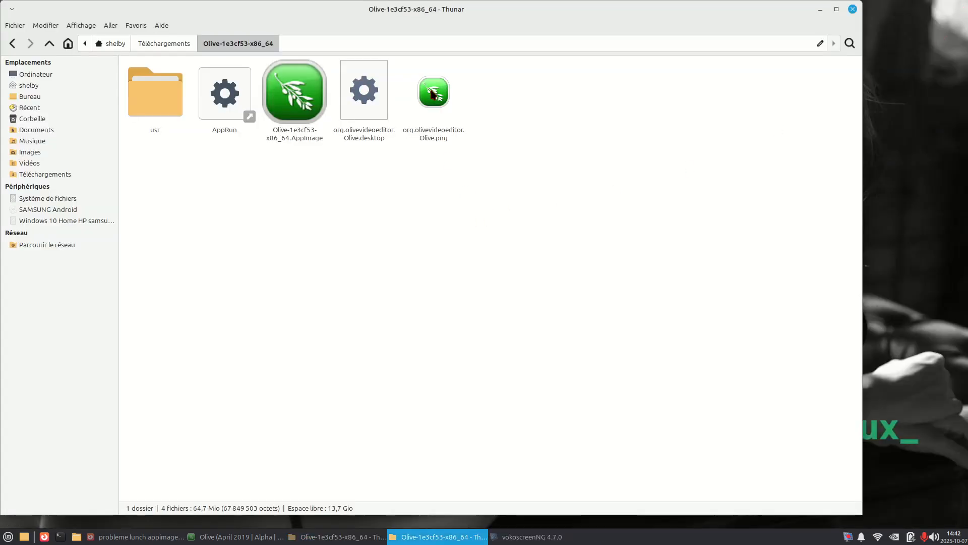
- Point out the PNG, desktop and AppRun files extracted beside the Olive AppImage, and open the usr folder
click(433, 96)
click(362, 135)
click(226, 117)
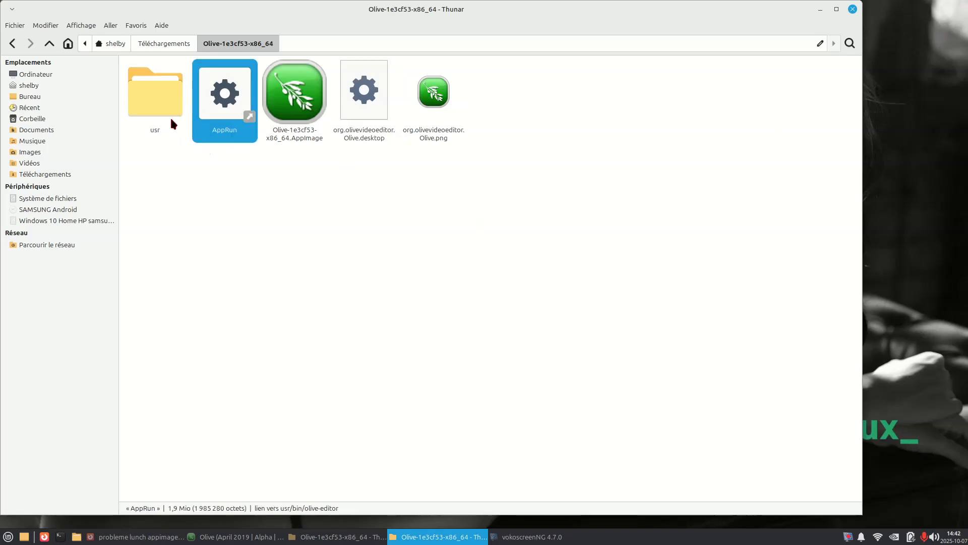
click(169, 118)
double_click(172, 114)
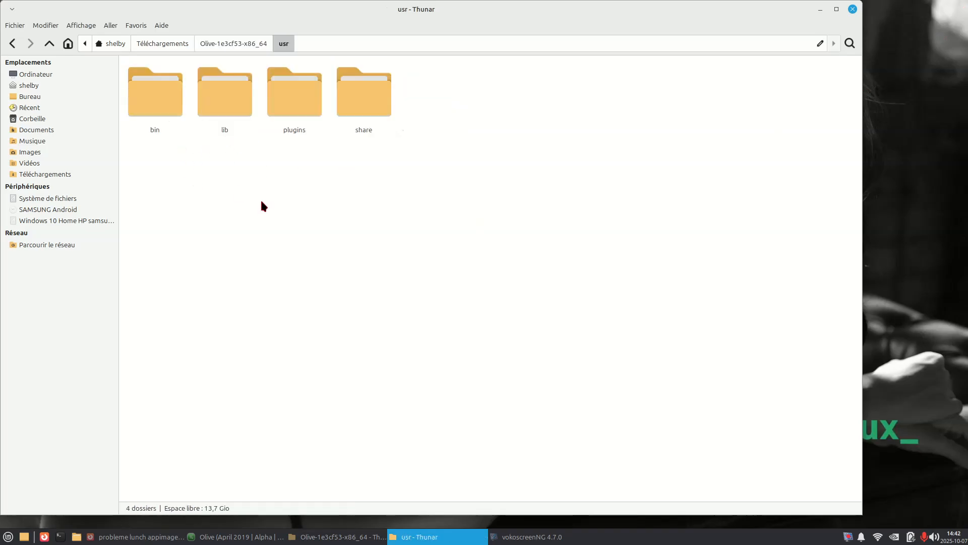
click(12, 43)
double_click(155, 119)
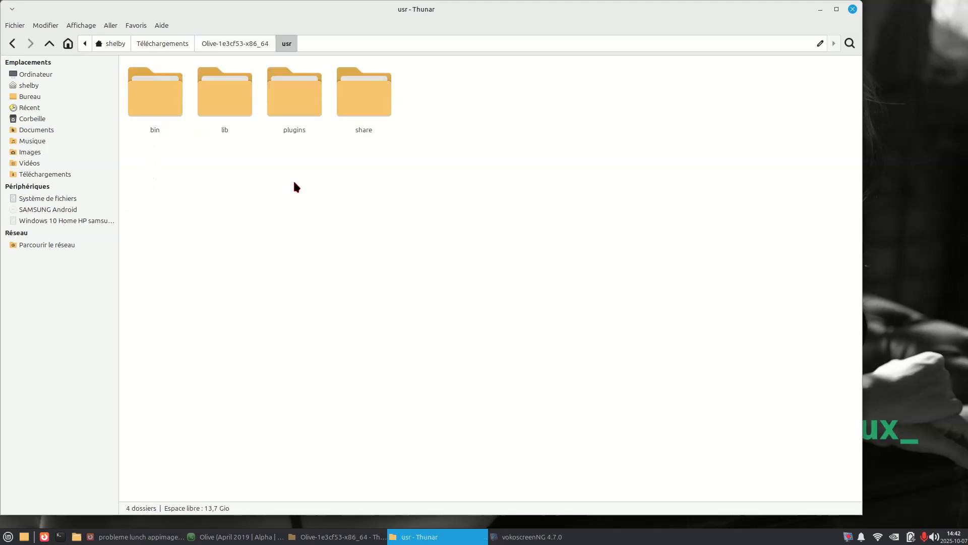
- Open the effects folder located under share/olive-editor
double_click(369, 112)
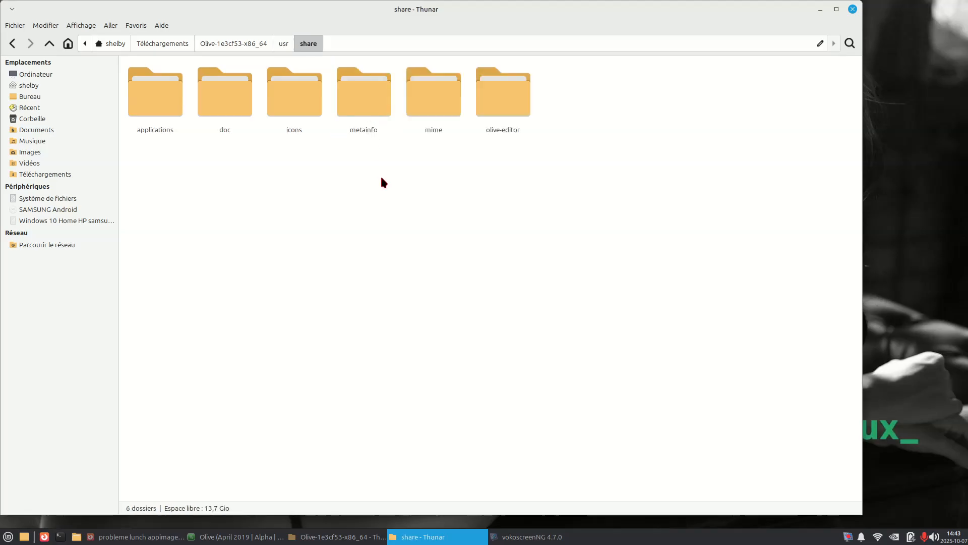
double_click(515, 106)
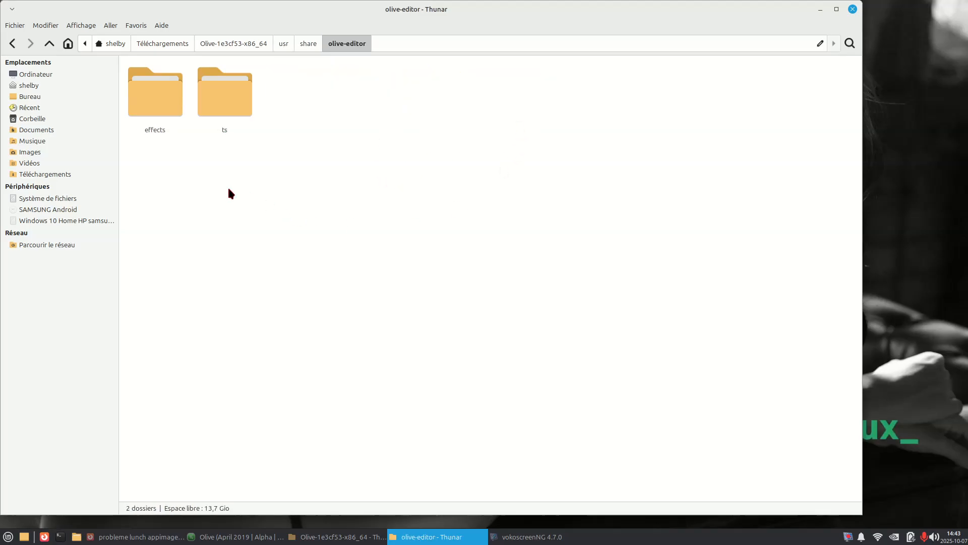
double_click(150, 104)
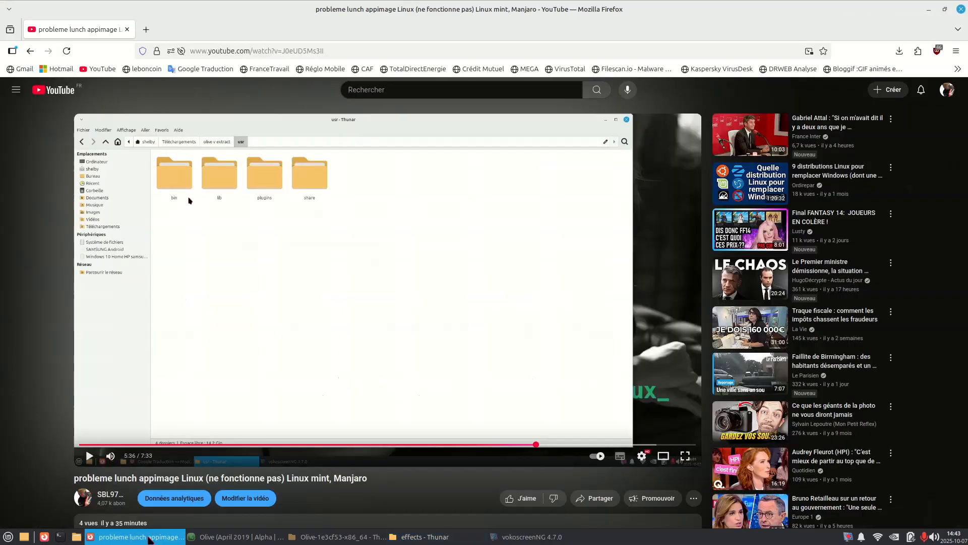
- Switch to Firefox to view the YouTube video on AppImage launch problems, and return to the effects folder in Thunar
click(141, 536)
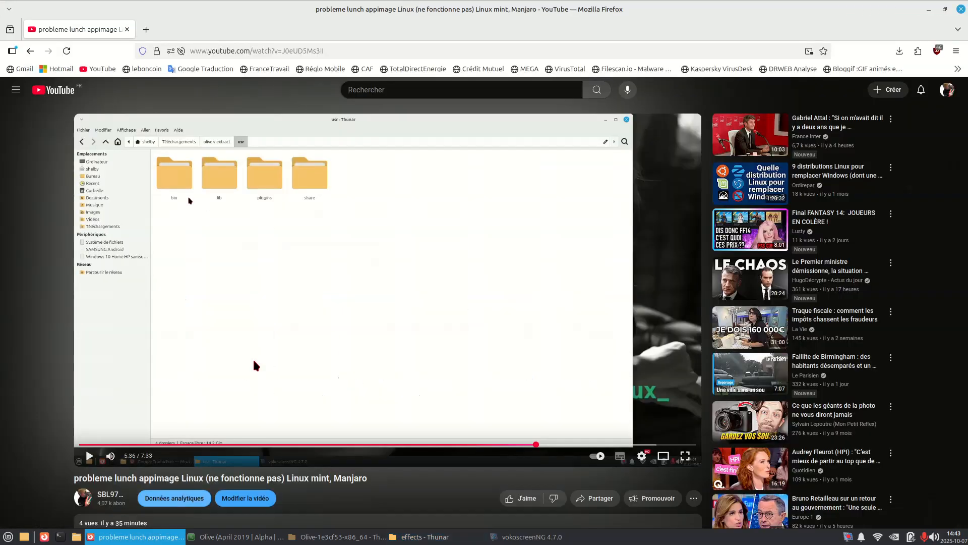
click(928, 9)
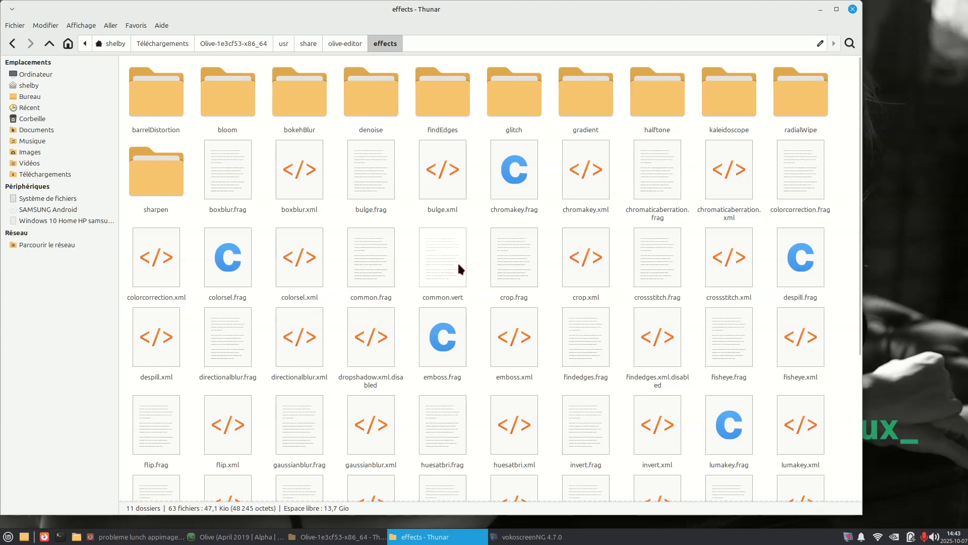
click(13, 44)
double_click(160, 107)
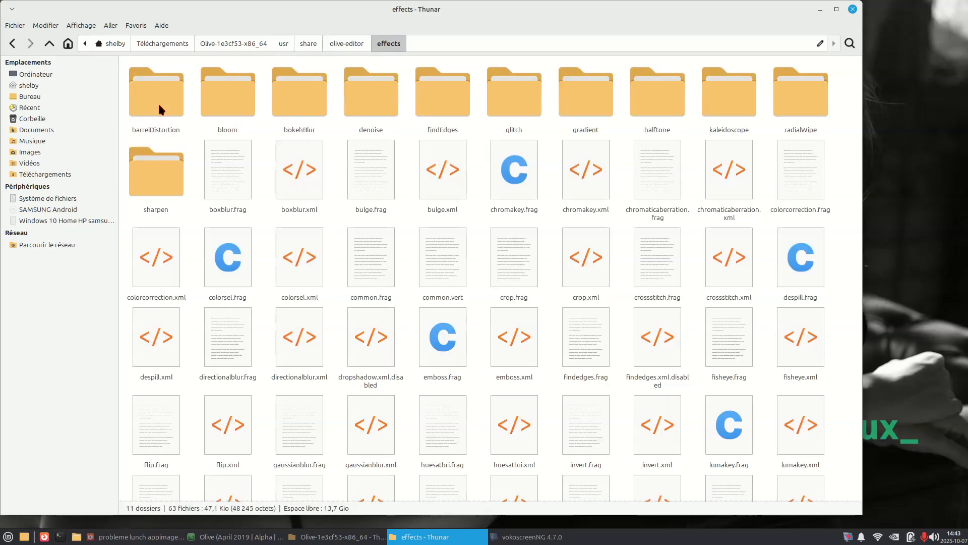
- Look through the subfolders and the frag and xml files in Olive's effects folder, showing its location inside olive-editor
click(167, 108)
click(227, 118)
click(300, 104)
click(372, 108)
click(459, 99)
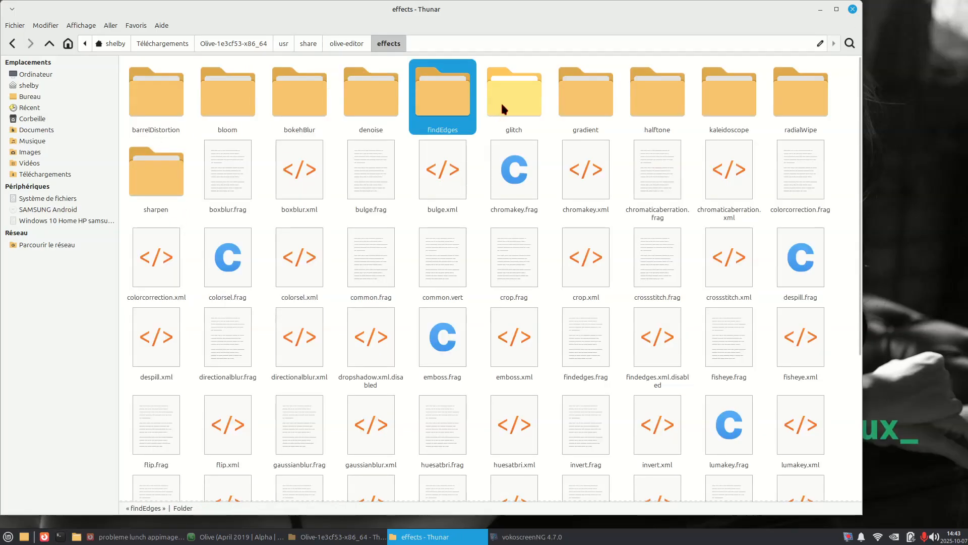
click(505, 103)
click(592, 102)
click(662, 119)
click(739, 109)
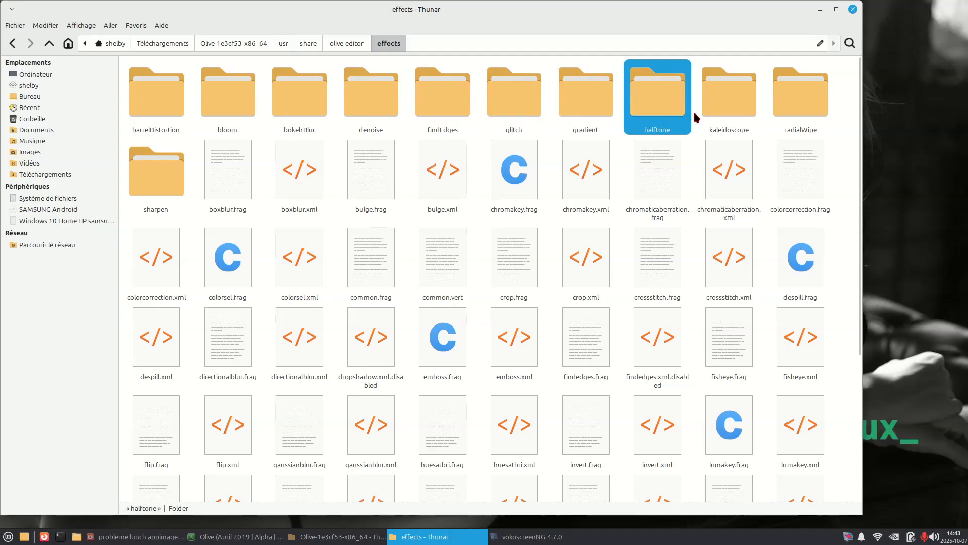
click(803, 107)
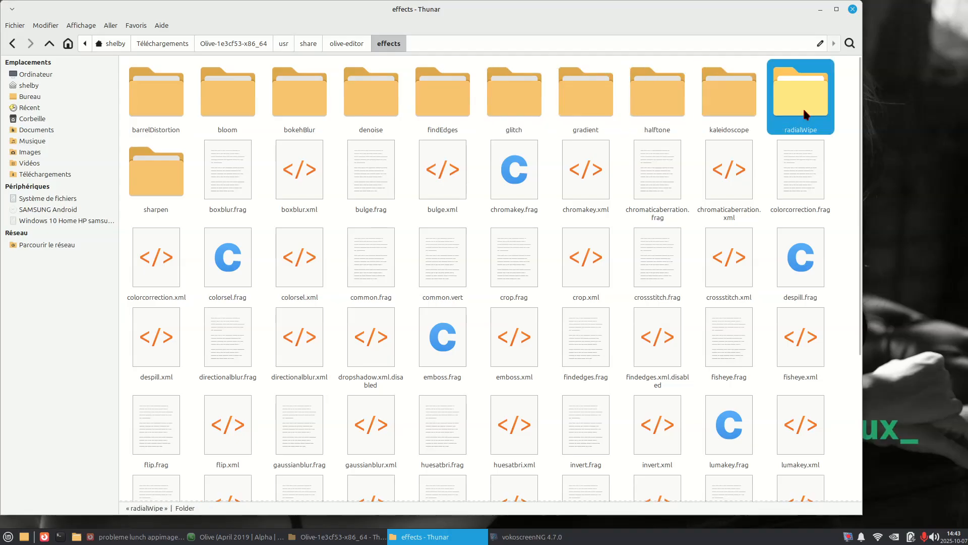
click(154, 181)
click(160, 107)
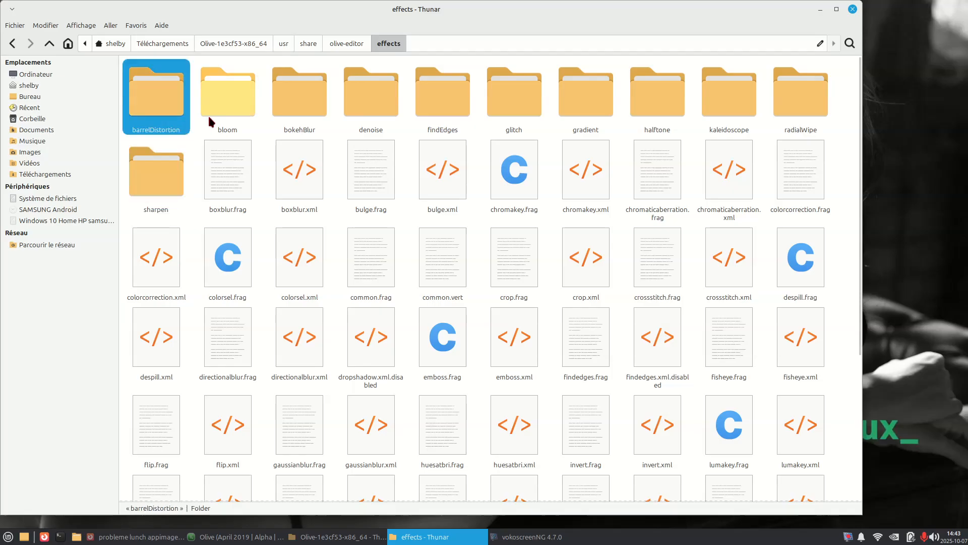
click(222, 108)
click(307, 100)
click(355, 101)
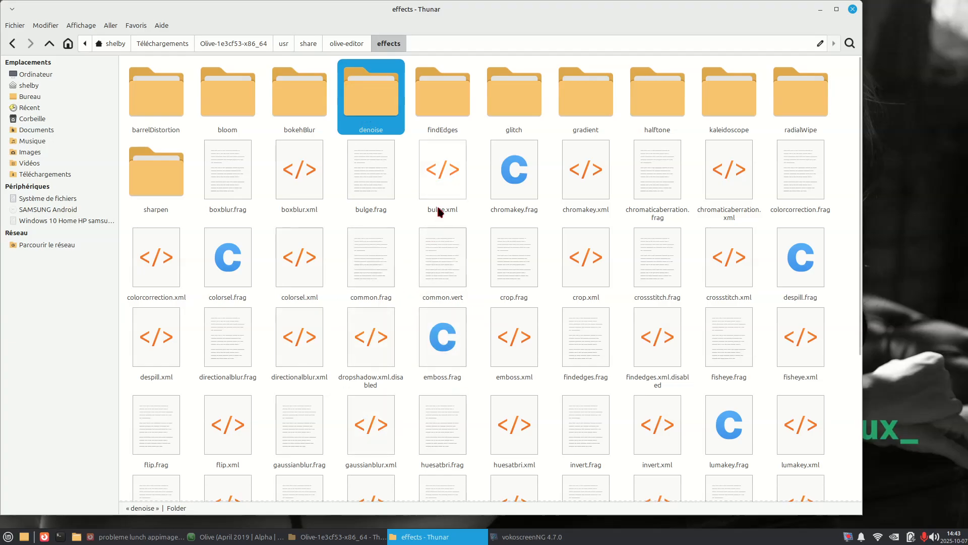
click(456, 188)
click(514, 194)
click(594, 199)
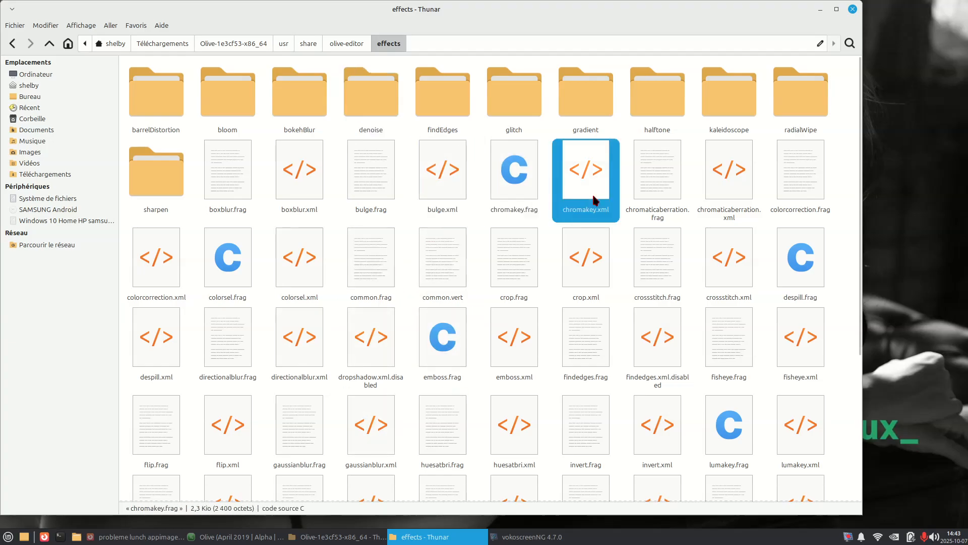
click(661, 191)
click(12, 43)
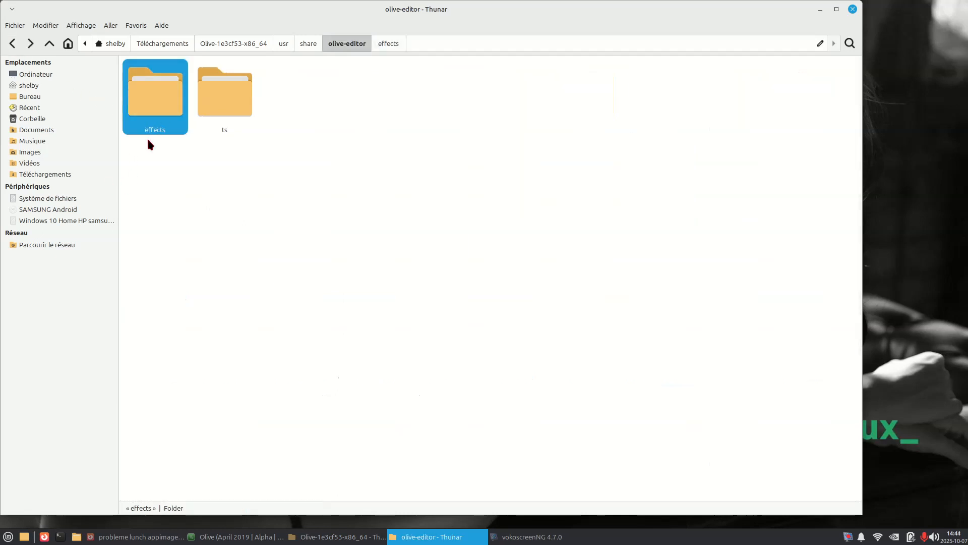
double_click(146, 101)
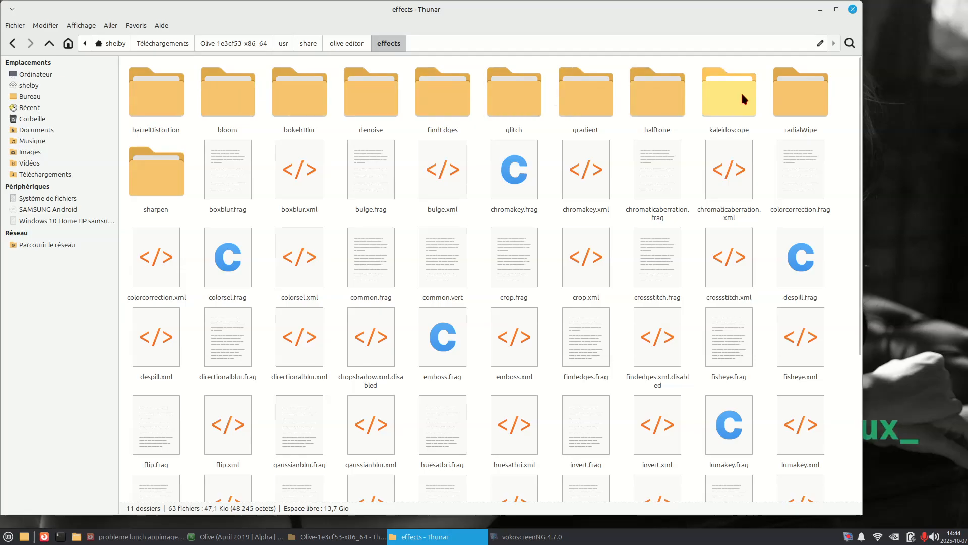
- Examine the frag and xml files inside the barrelDistortion effect folder, and go back up to the olive-editor folder
double_click(165, 108)
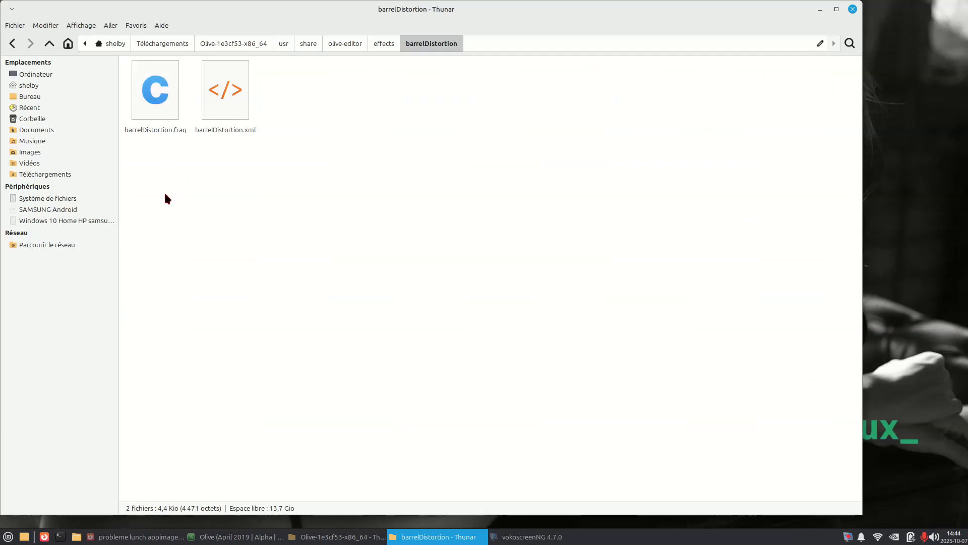
drag(156, 167, 206, 92)
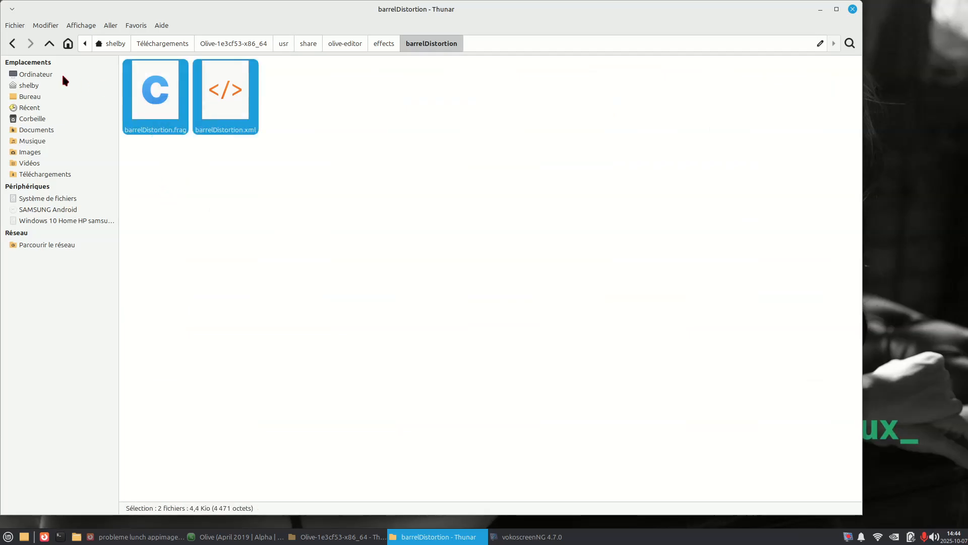
click(13, 44)
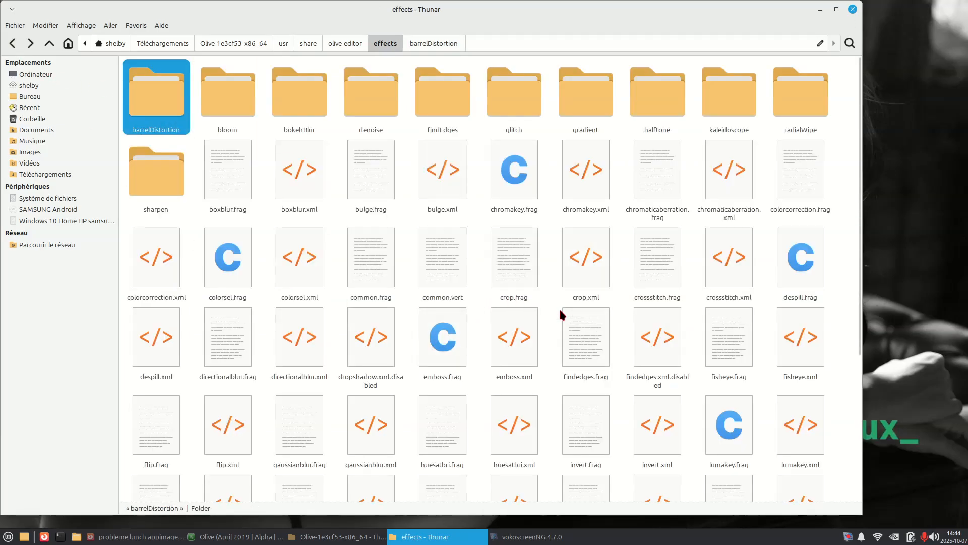
click(12, 44)
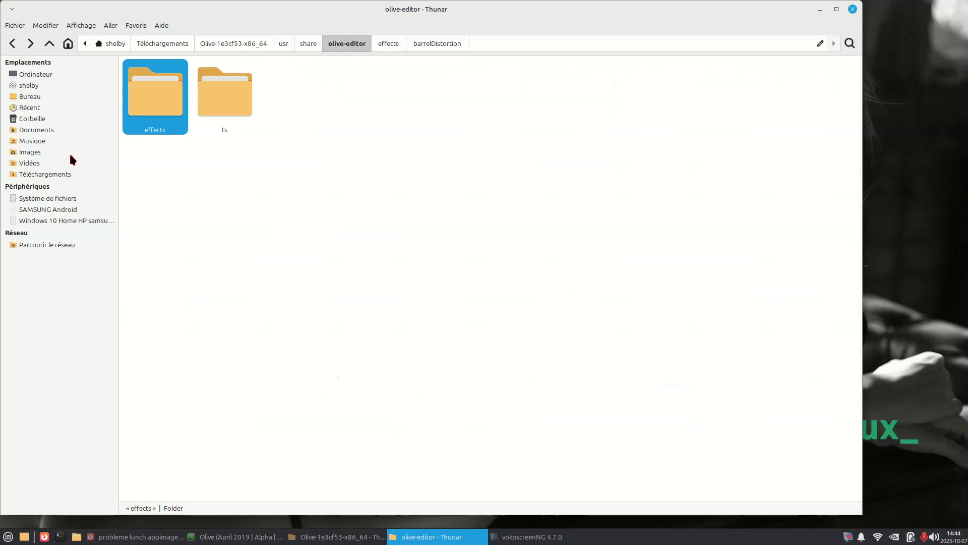
- Reopen the effects folder and point out the common.frag and common.vert files
double_click(161, 104)
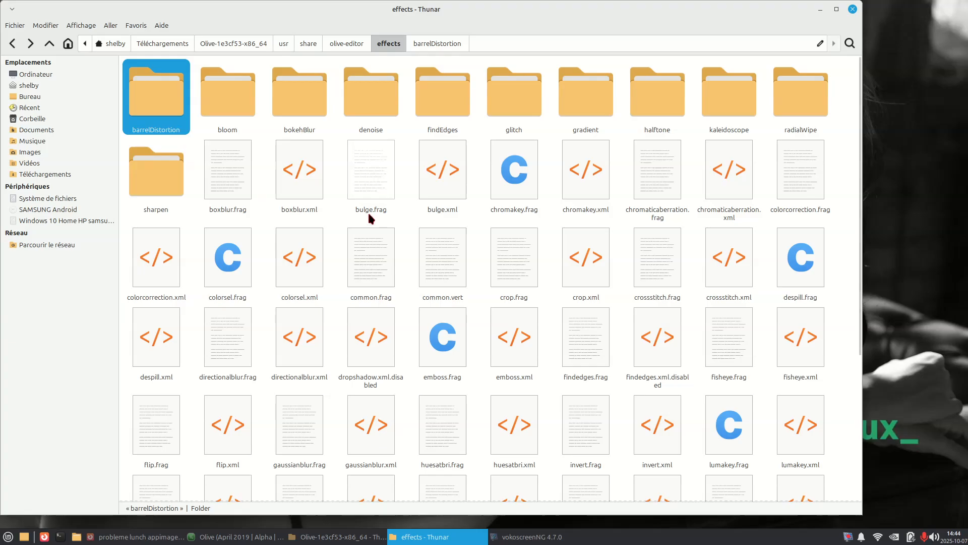
click(373, 282)
click(432, 281)
click(374, 283)
click(433, 274)
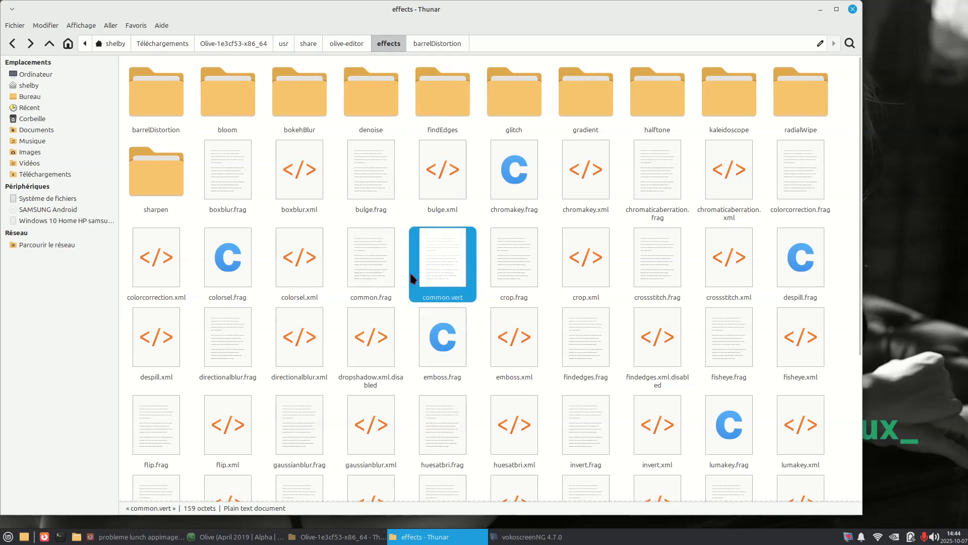
click(382, 268)
click(417, 267)
- Return to the Olive-1e3cf53-x86_64 folder, launch Olive through AppRun and dismiss its welcome message
click(13, 45)
click(12, 45)
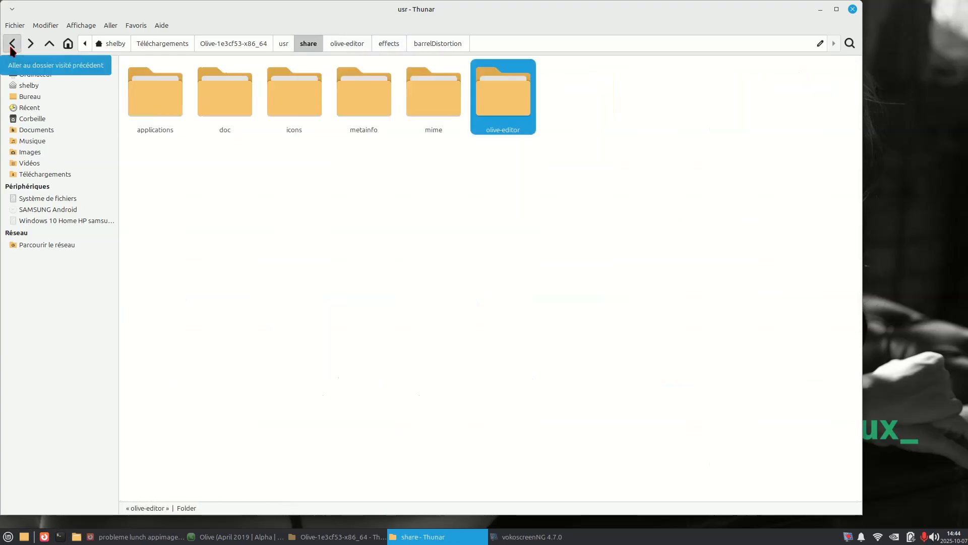
click(12, 46)
click(13, 45)
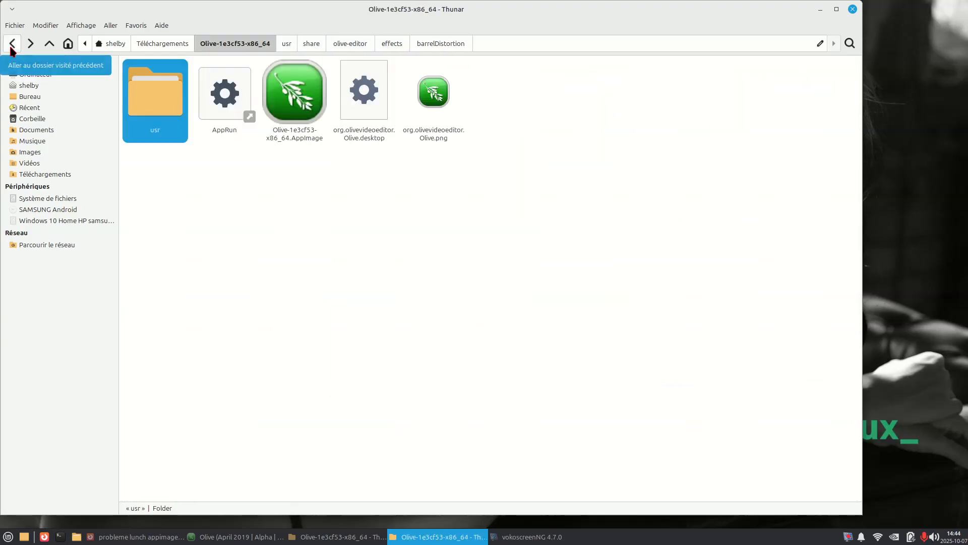
click(247, 187)
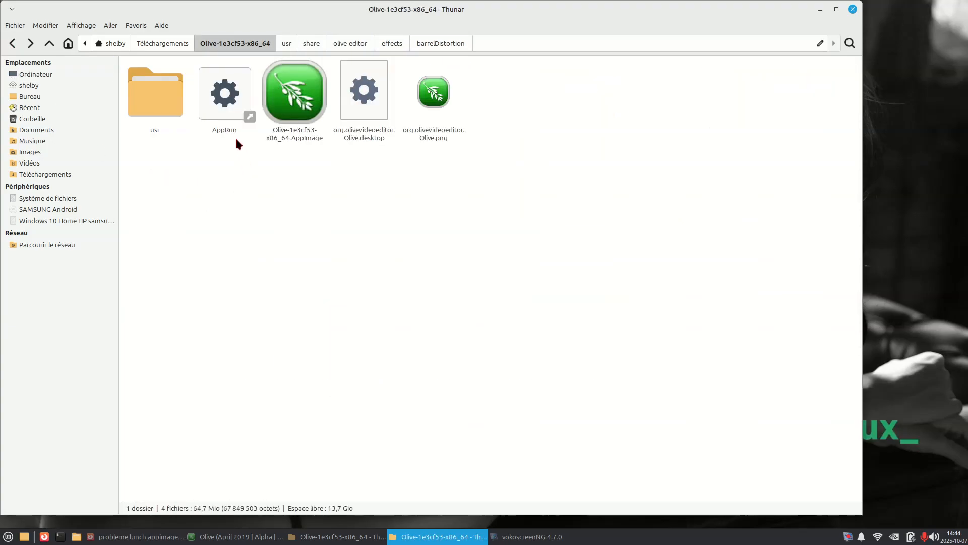
click(227, 112)
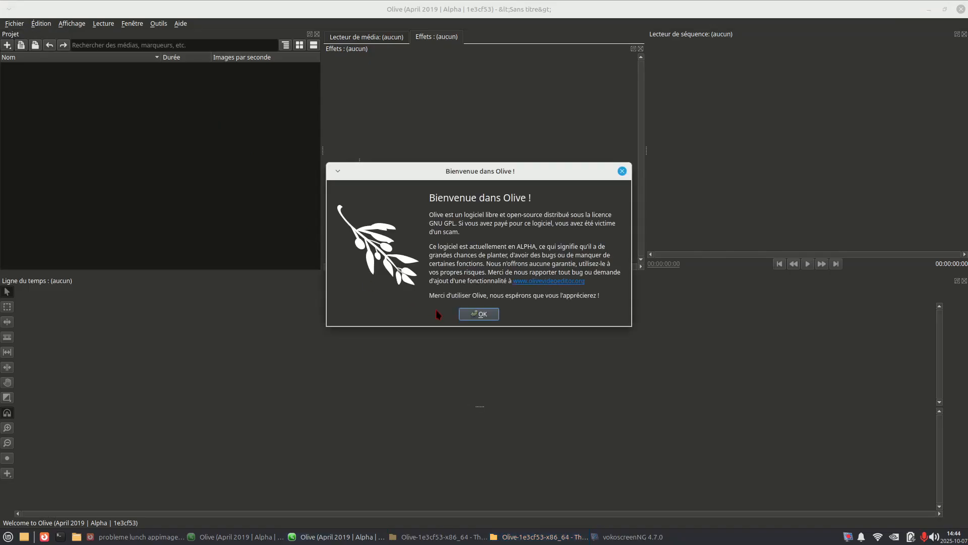
click(479, 314)
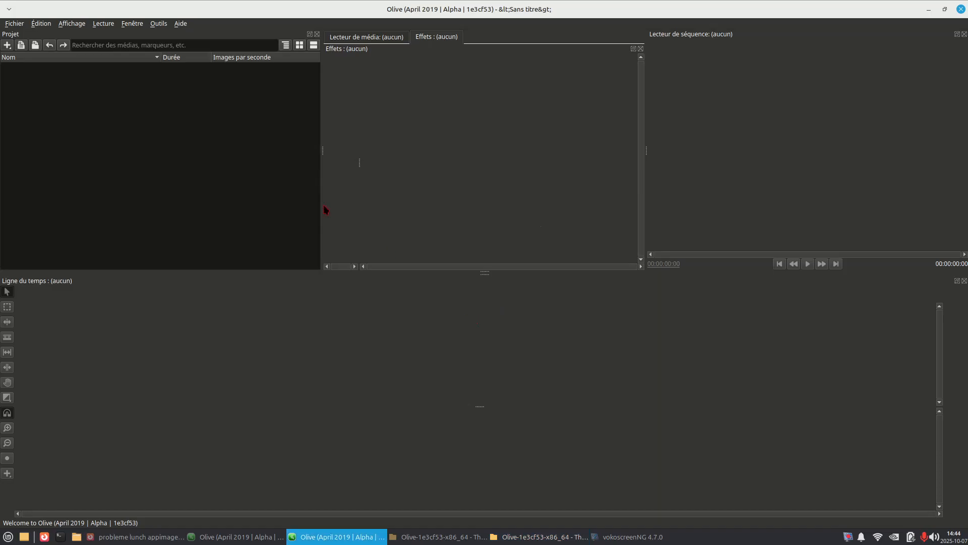
- Import the 190614_Abstract_Green_Particle_Movement.mp4 clip from the sample Video folder into the project
click(159, 23)
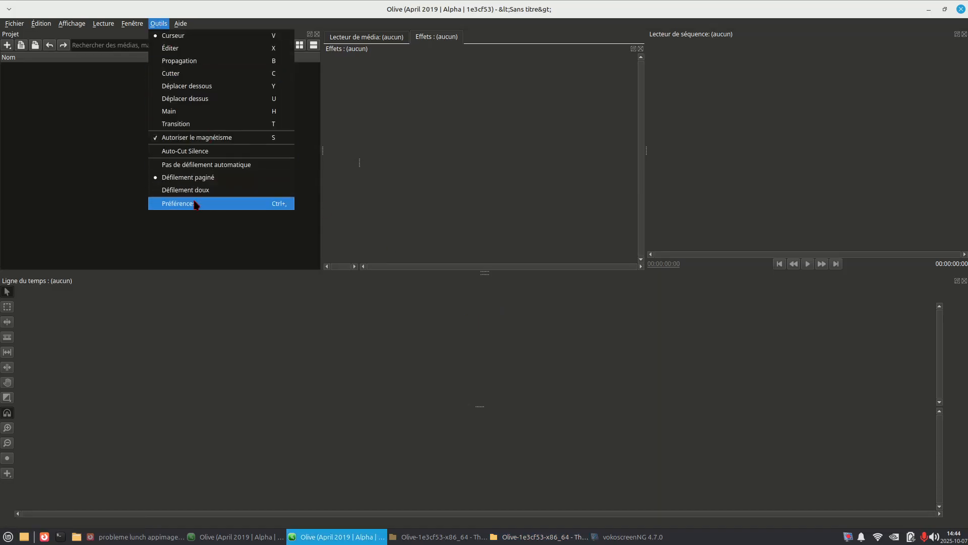
click(59, 141)
right_click(63, 130)
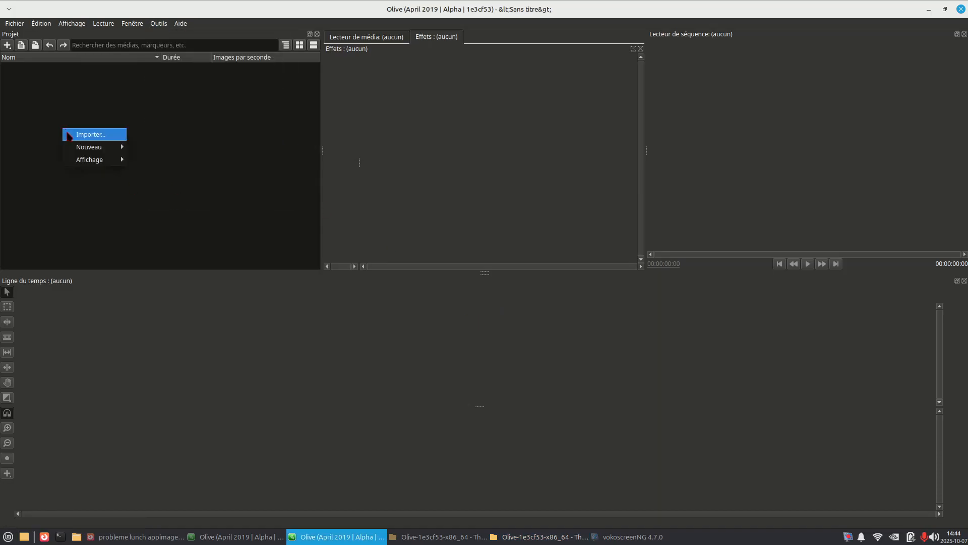
click(68, 133)
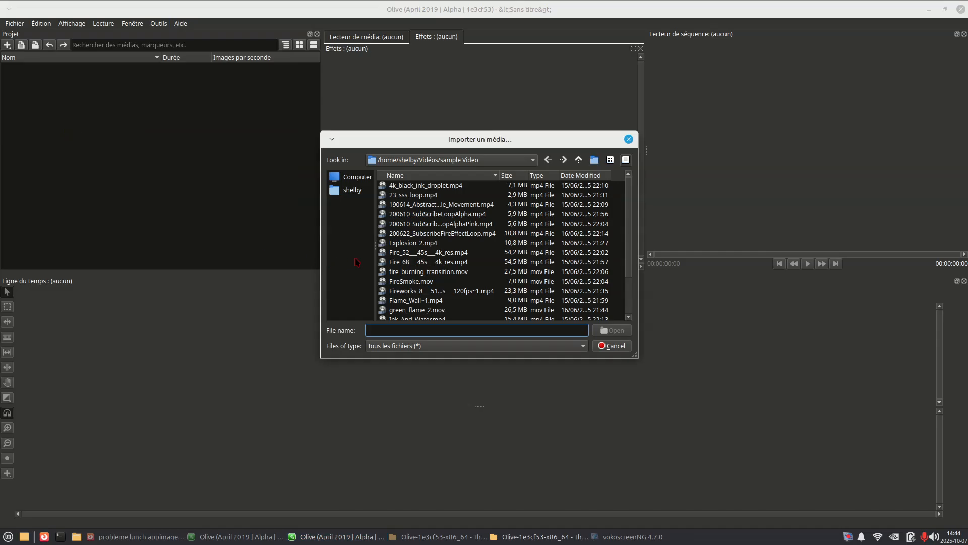
click(432, 207)
click(613, 331)
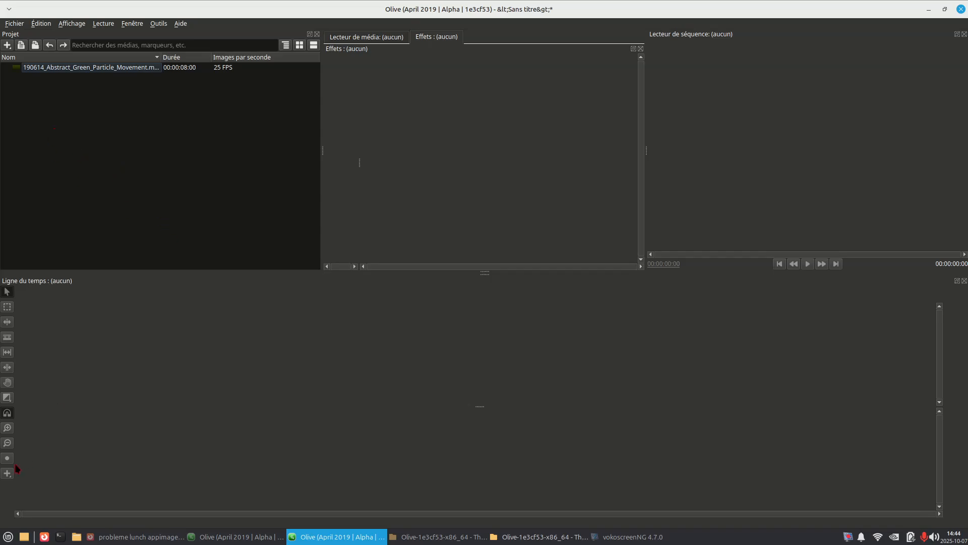
- Look up the Olive entry among the system's multimedia applications, and return to the Olive project
click(8, 536)
click(44, 342)
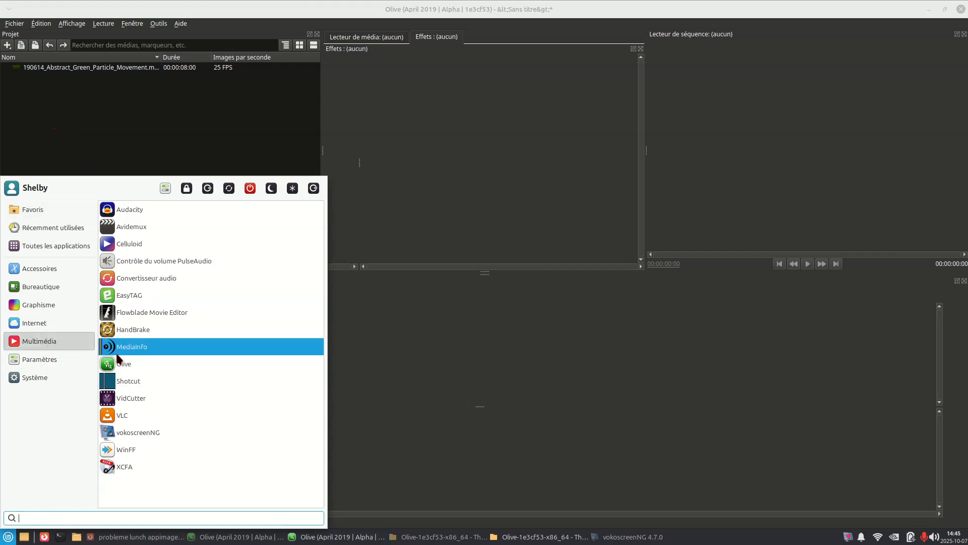
click(126, 81)
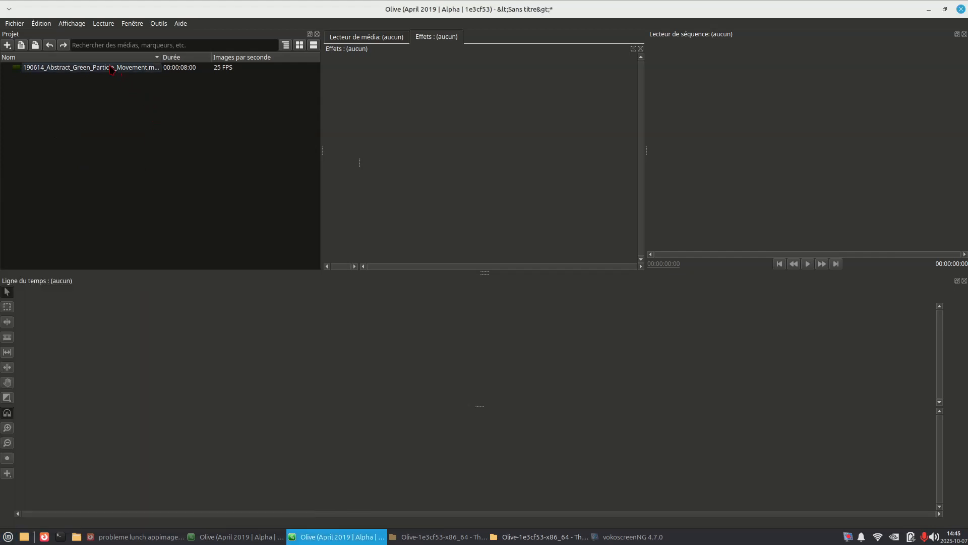
- Place the imported particle clip in the empty timeline as a new sequence and preview a short part of it
drag(104, 71, 151, 383)
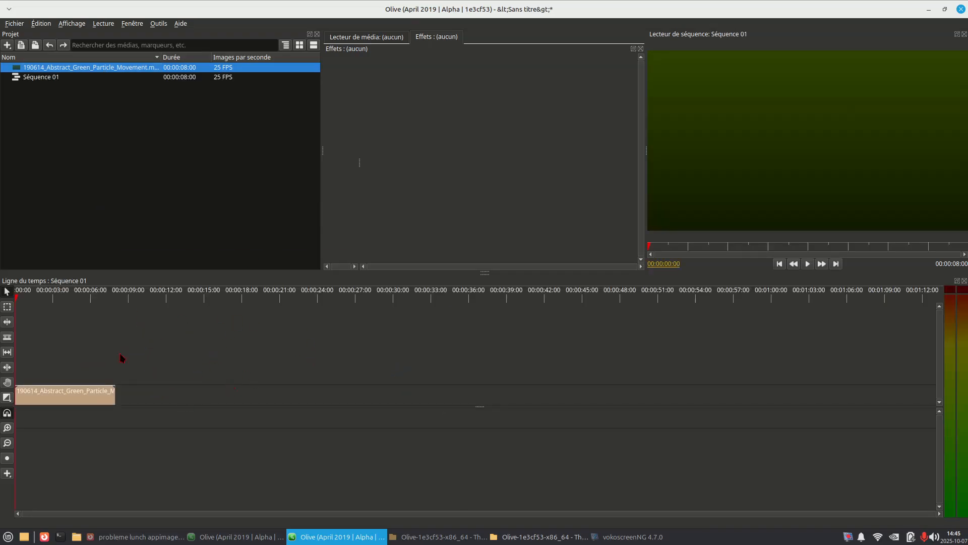
mouse_move(50, 299)
mouse_down()
mouse_move(67, 302)
mouse_move(37, 302)
mouse_up()
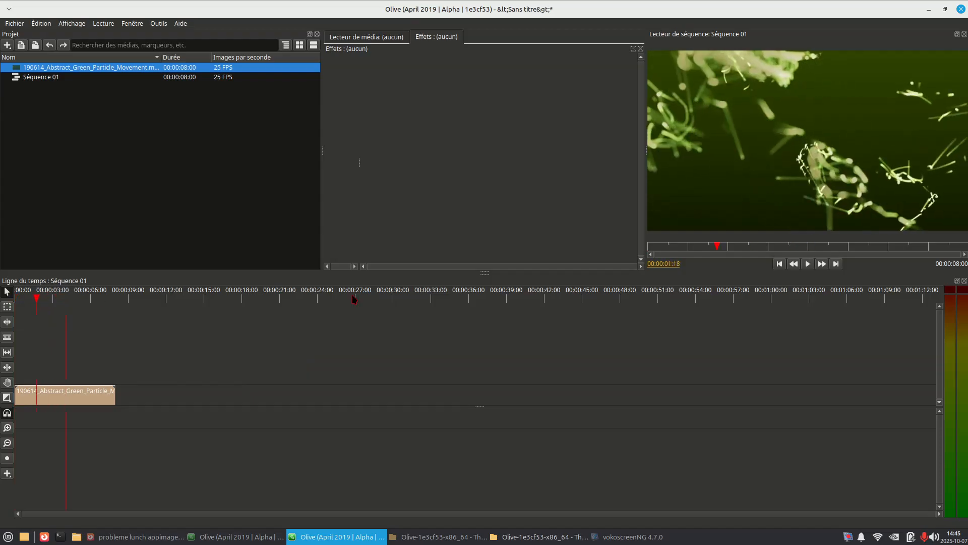
click(807, 263)
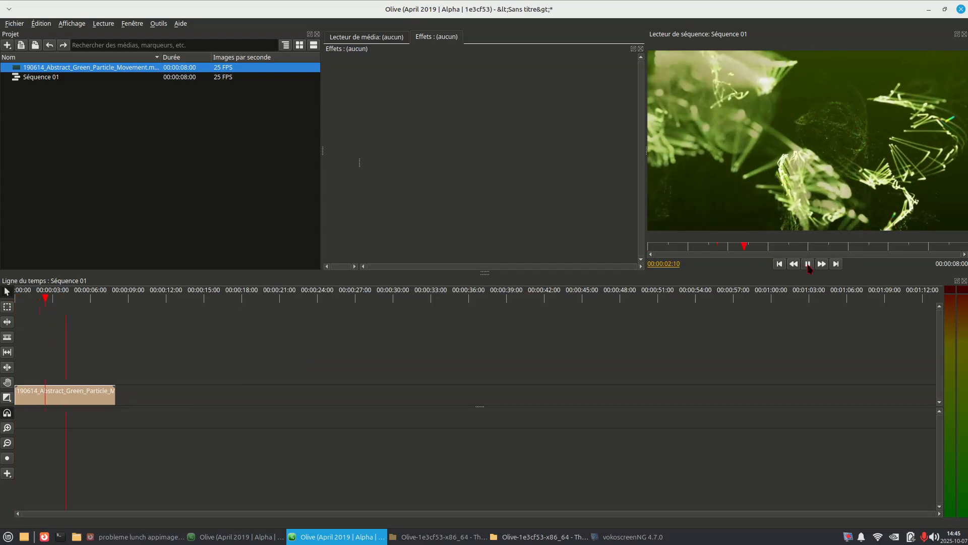
click(807, 264)
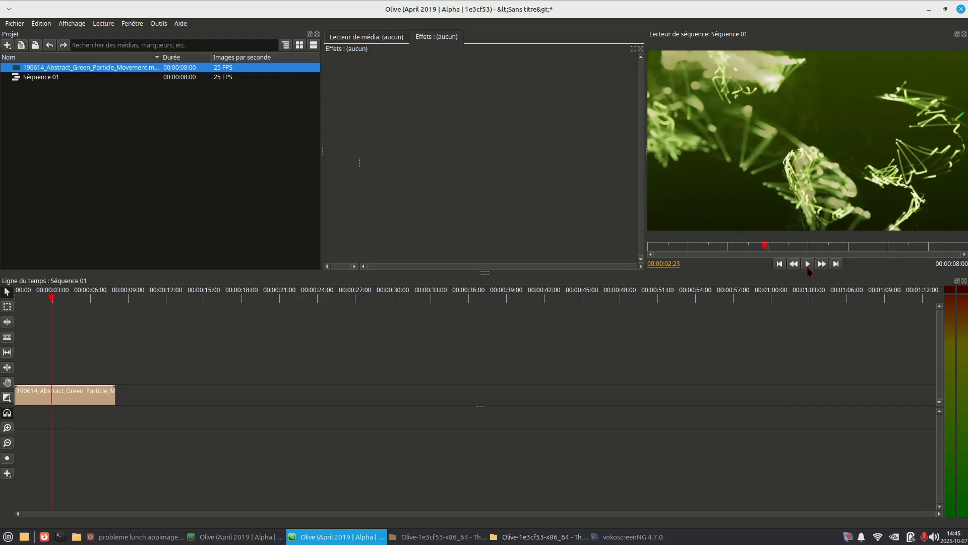
- Split the particle clip in the timeline at 00:00:02:23
right_click(63, 400)
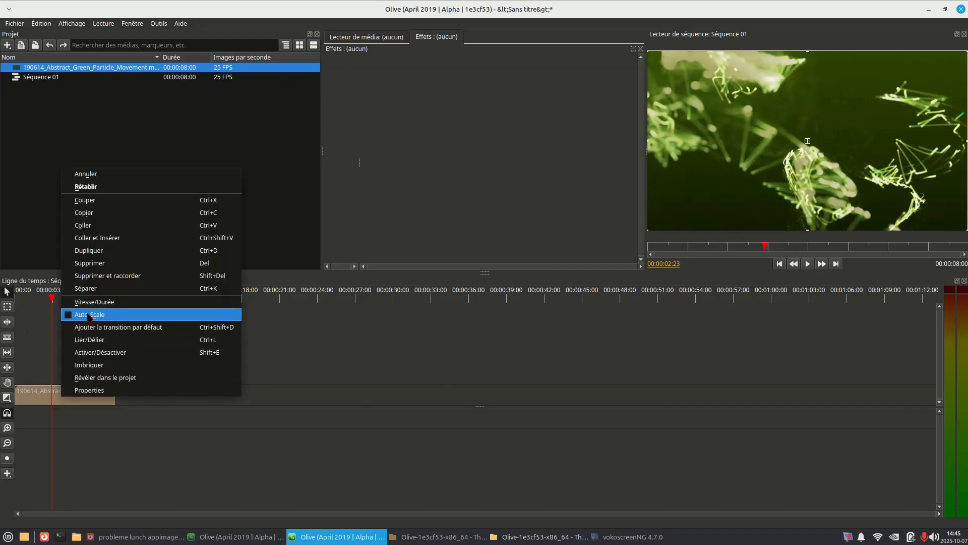
click(87, 288)
- Shift the two split clip pieces along the timeline and move them back to the start of the sequence
drag(74, 401, 120, 400)
click(94, 362)
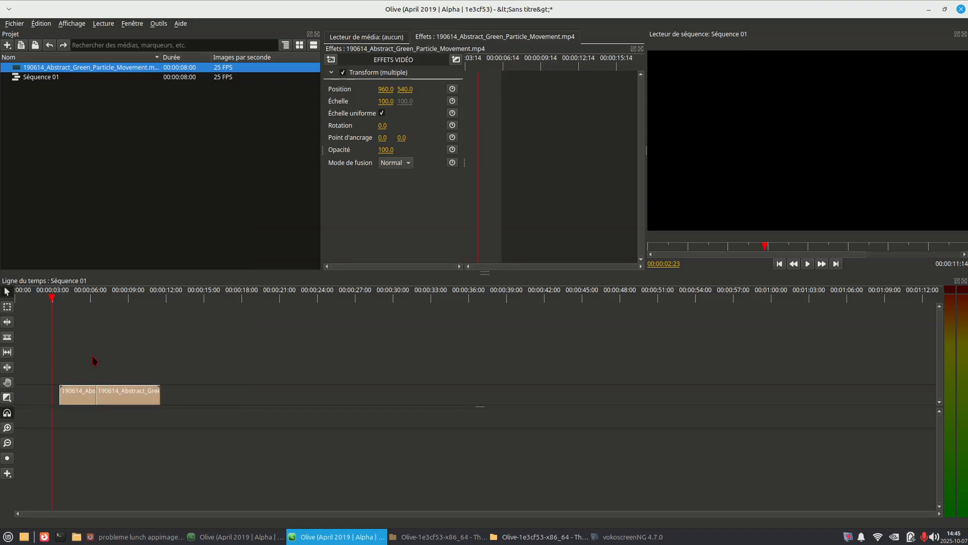
click(123, 399)
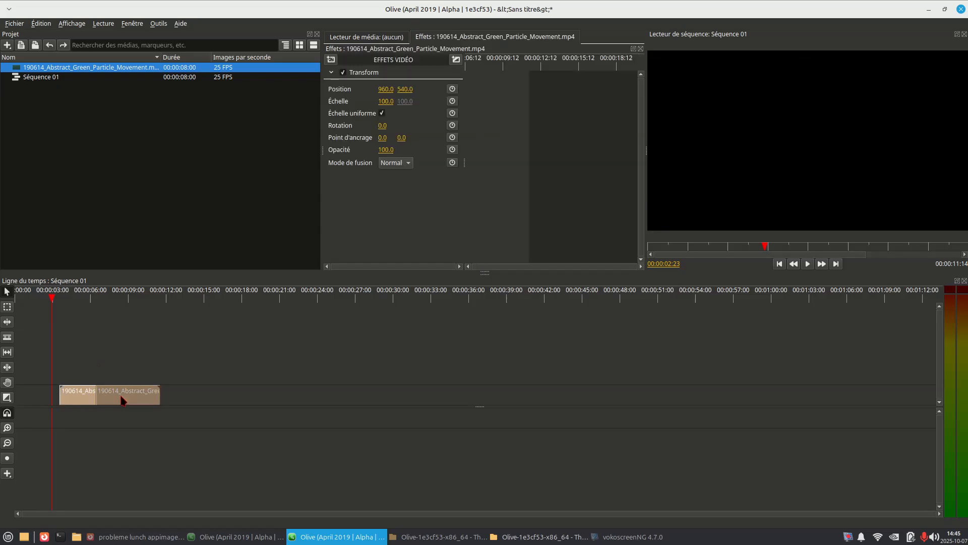
click(111, 423)
drag(79, 394, 35, 395)
click(115, 402)
drag(116, 404, 72, 417)
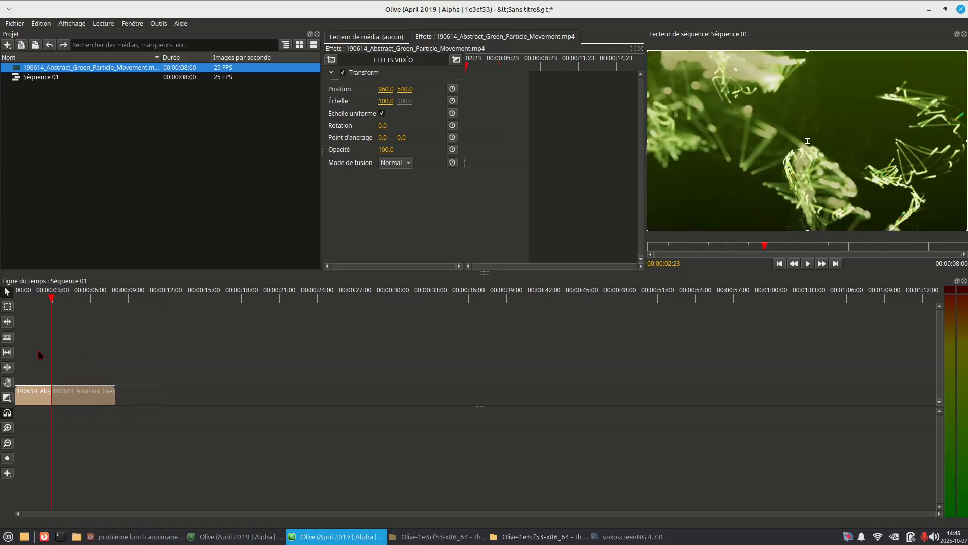
- Place the playhead at 00:00:01:13 and add the community Glitch video effect to the first clip piece
drag(52, 301, 34, 301)
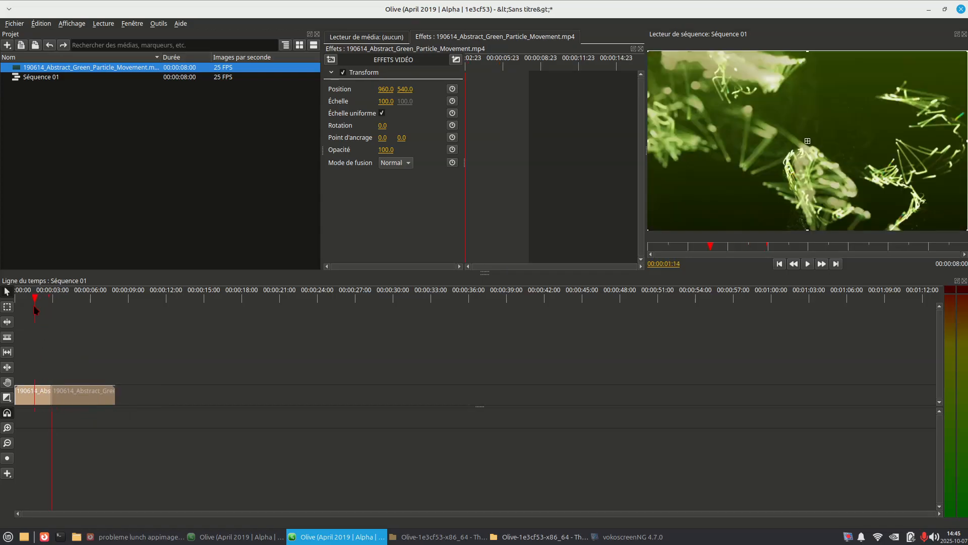
right_click(45, 399)
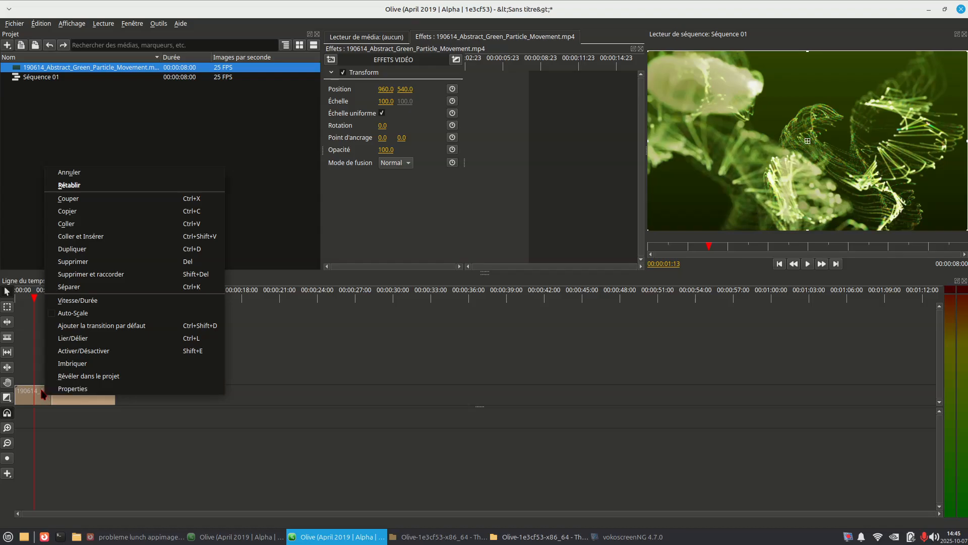
click(108, 124)
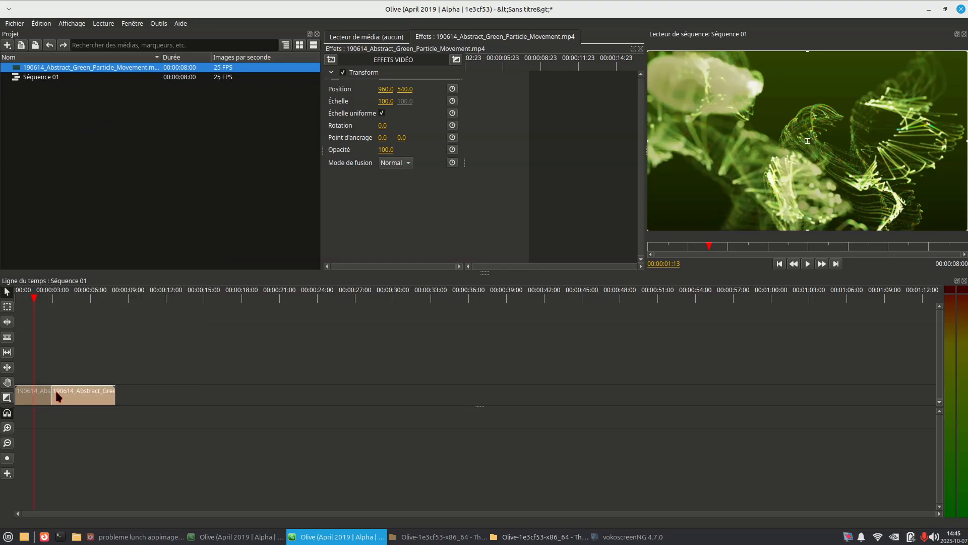
click(40, 401)
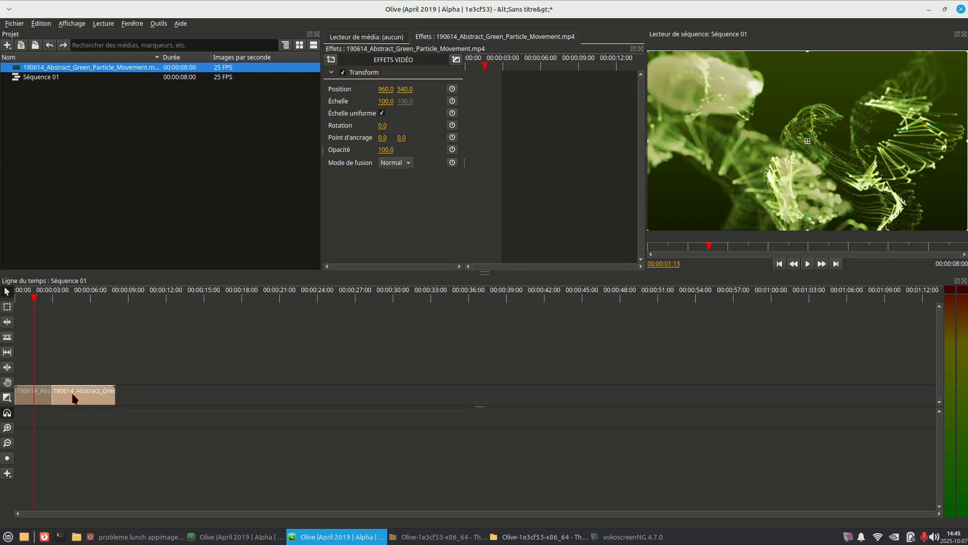
click(46, 396)
click(44, 397)
click(333, 61)
mouse_move(370, 95)
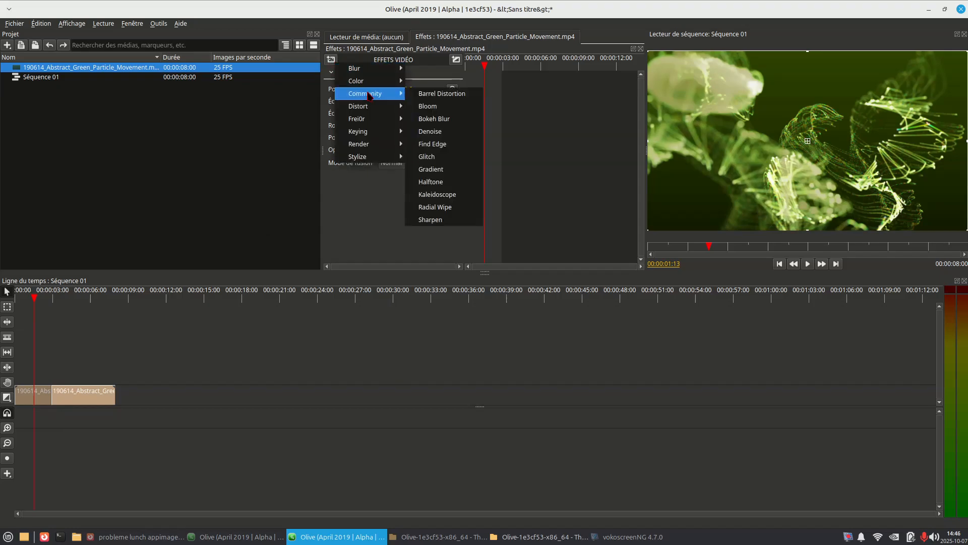
click(424, 158)
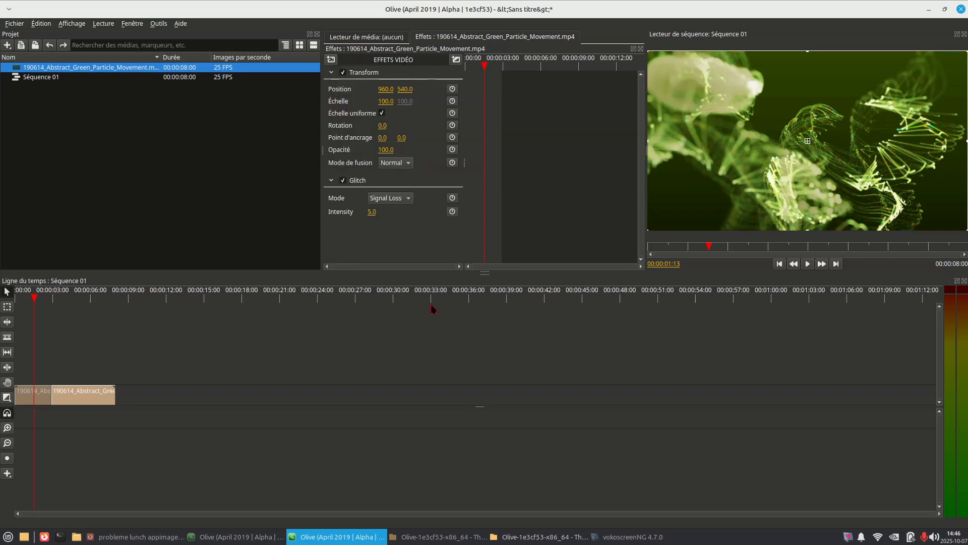
- Preview the first clip piece with the Glitch effect, replaying it from the start of the sequence
click(804, 267)
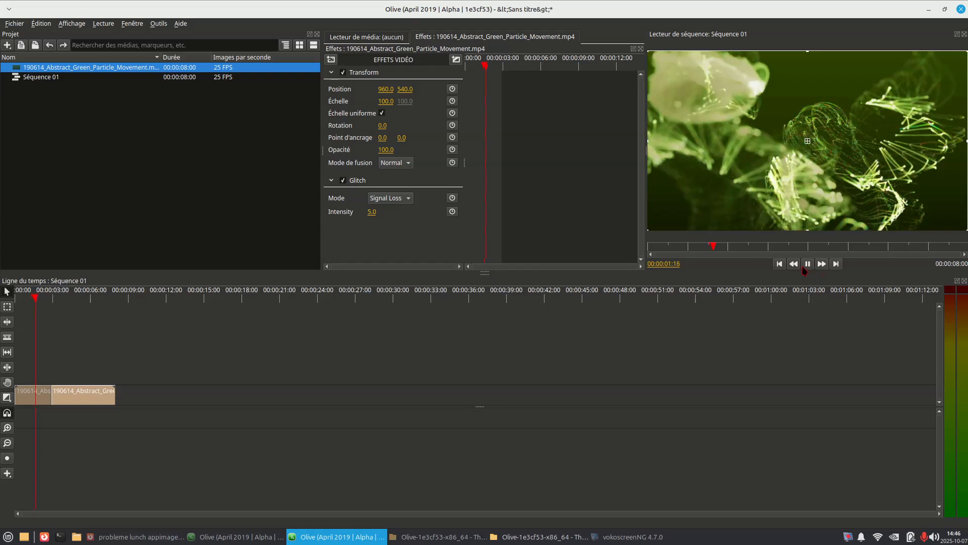
click(806, 268)
click(807, 267)
drag(76, 298, 16, 317)
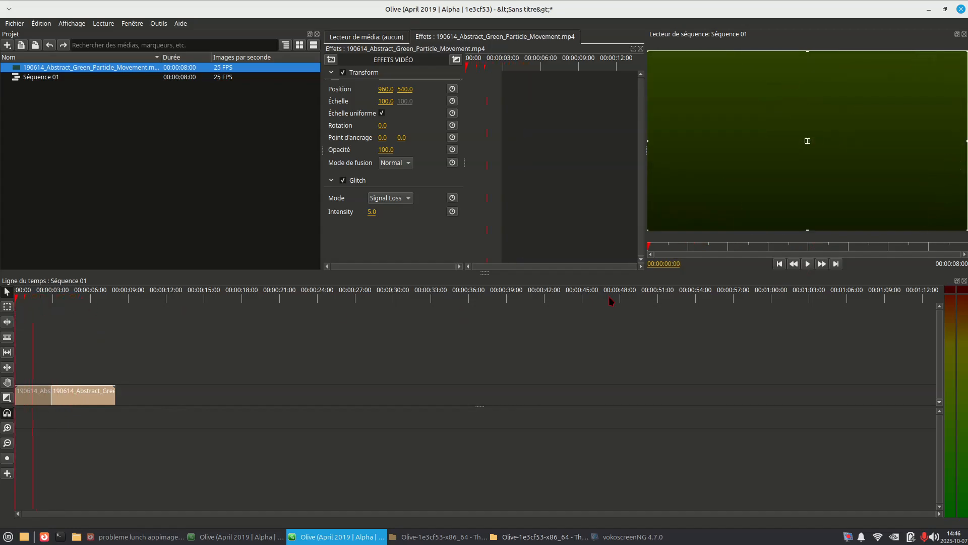
click(808, 264)
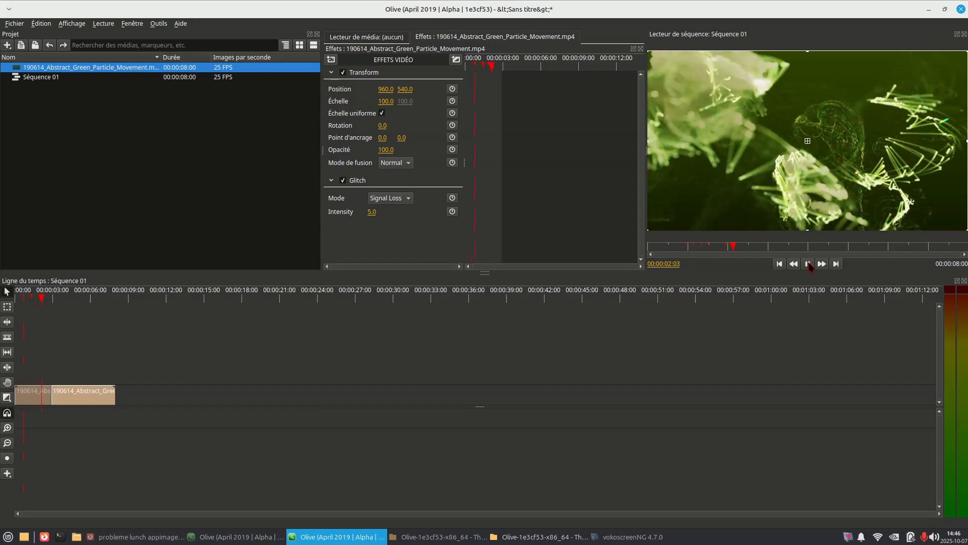
click(809, 264)
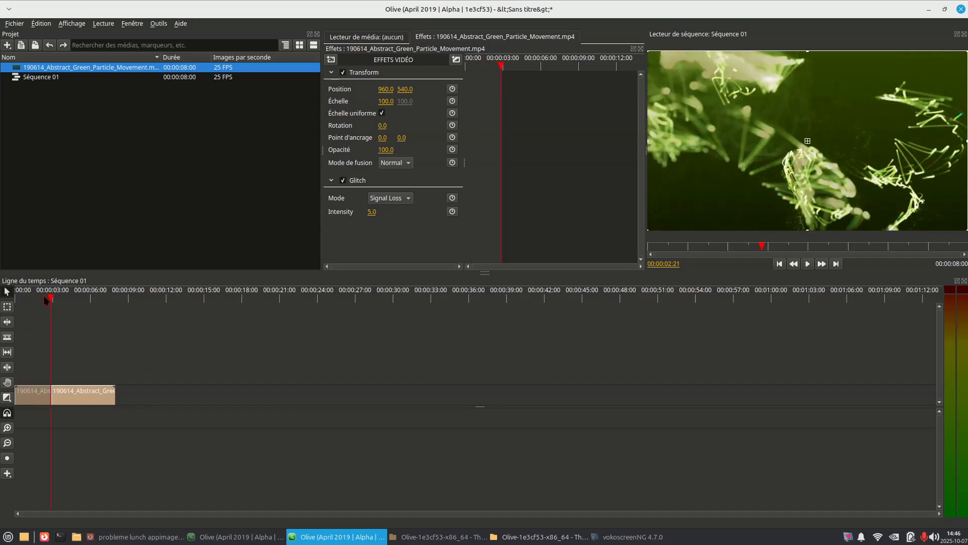
- With the playhead at 00:00:01:05, disable the Glitch effect and add the community Barrel Distortion effect to the first clip piece
drag(50, 302, 29, 304)
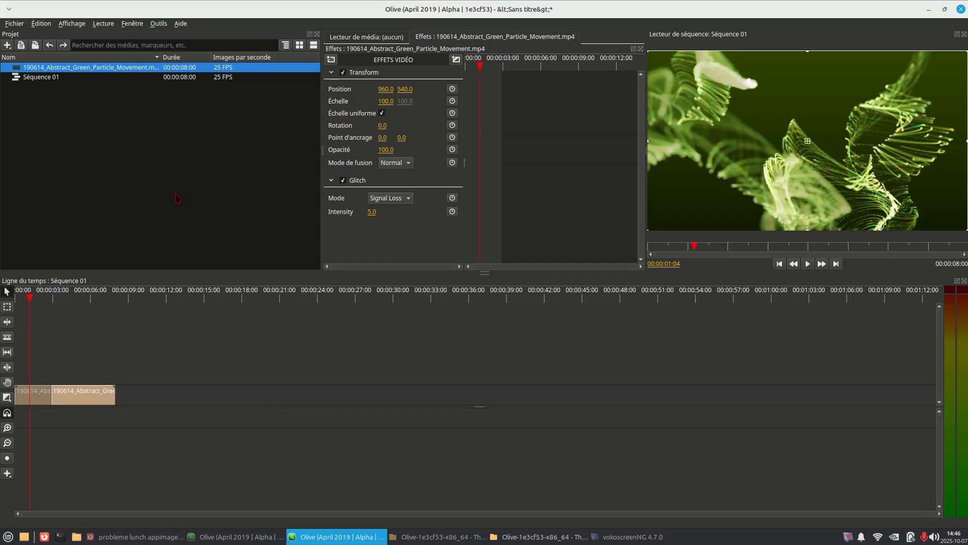
drag(30, 297, 30, 305)
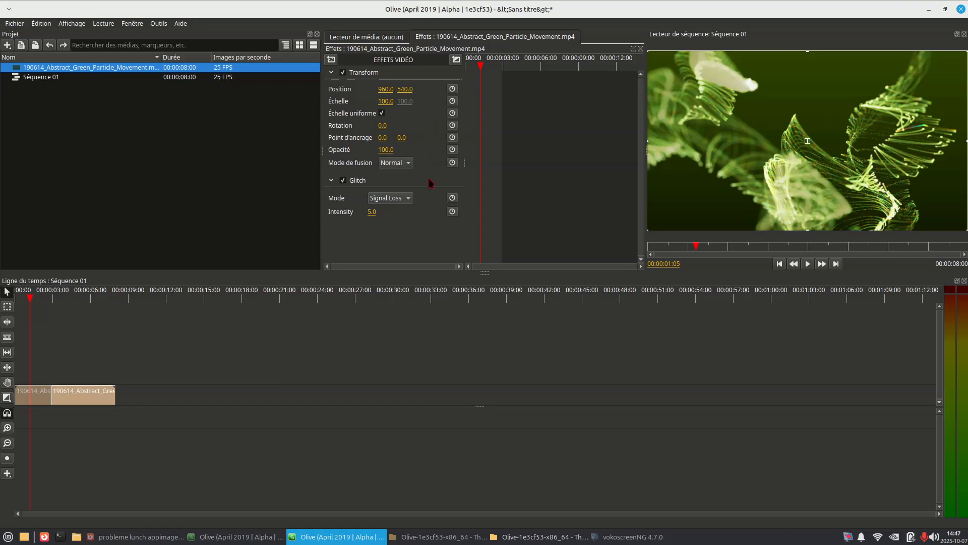
click(343, 182)
click(332, 60)
mouse_move(385, 92)
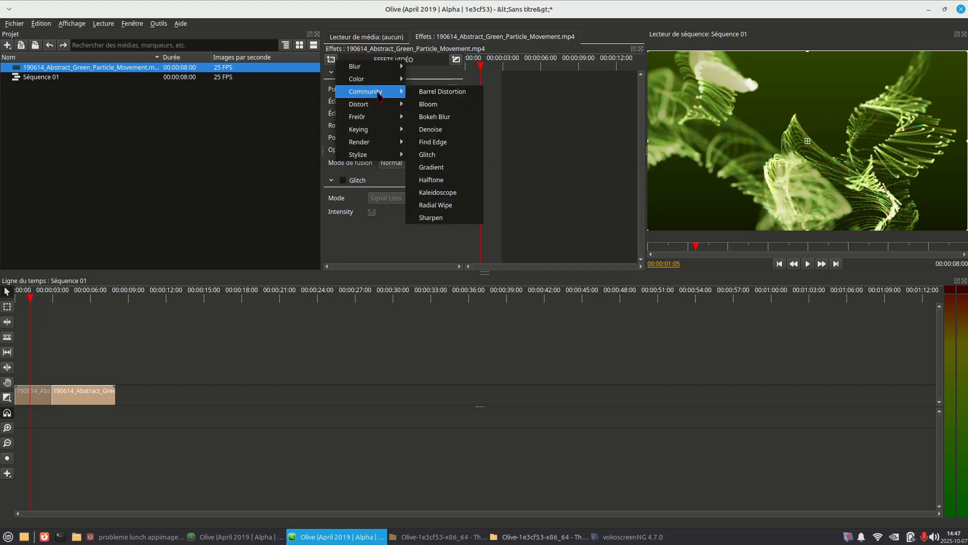
click(431, 94)
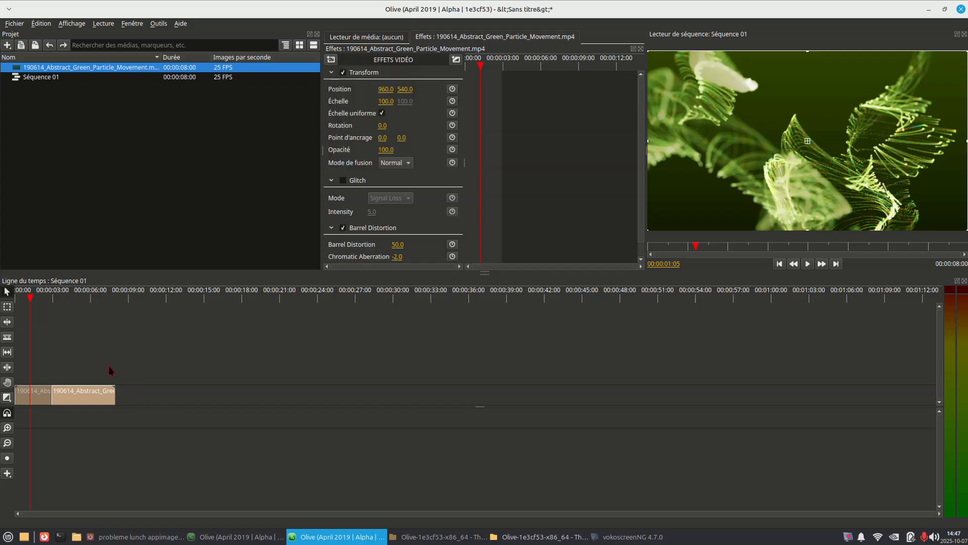
- Preview the first clip piece with the Barrel Distortion effect from the start of the sequence
mouse_move(30, 298)
mouse_down()
mouse_move(42, 297)
mouse_move(19, 309)
mouse_up()
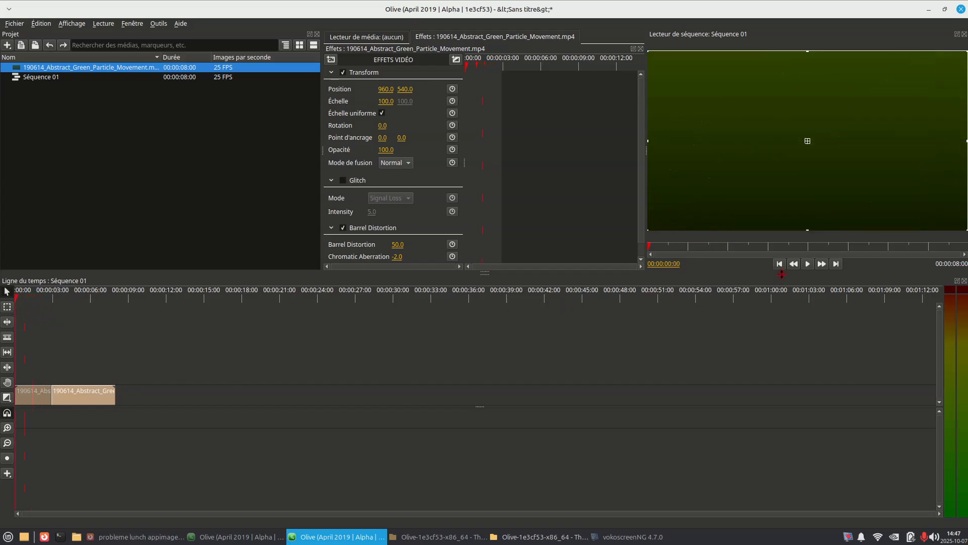
click(808, 263)
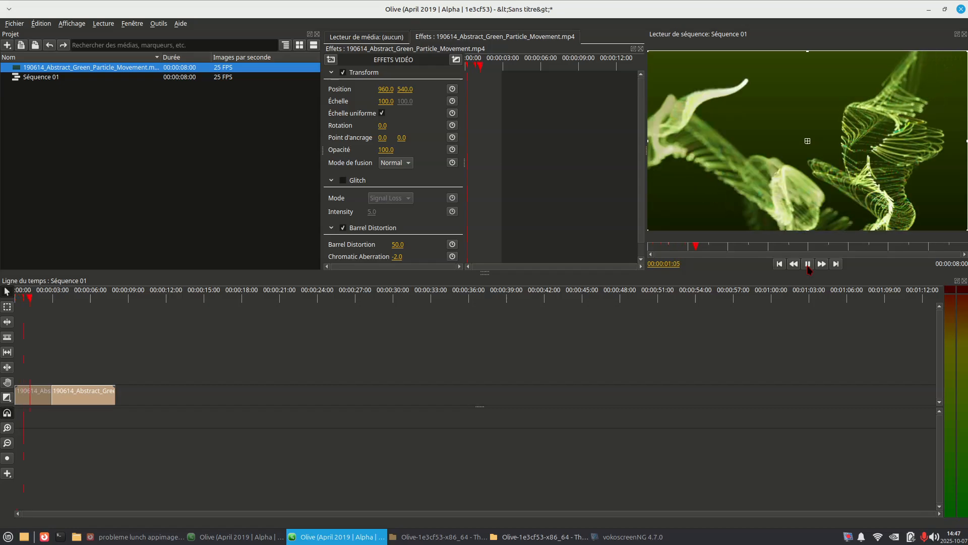
click(808, 266)
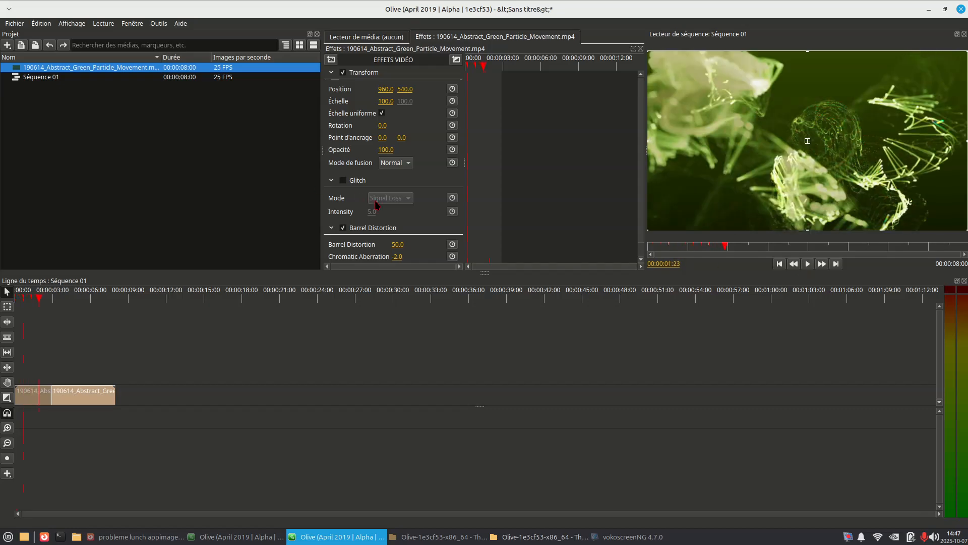
- Disable the Barrel Distortion effect and add the community Kaleidoscope effect to the first clip piece
click(344, 228)
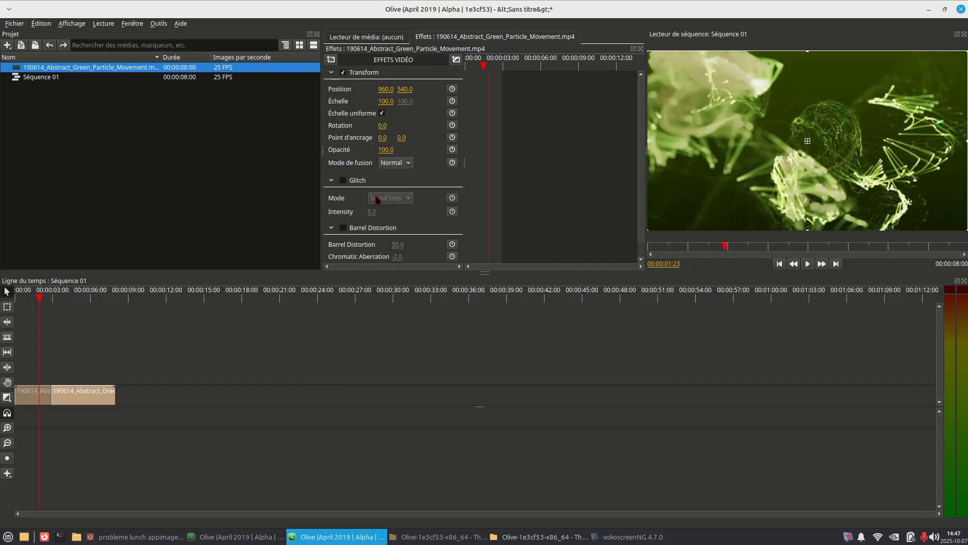
click(336, 61)
mouse_move(357, 94)
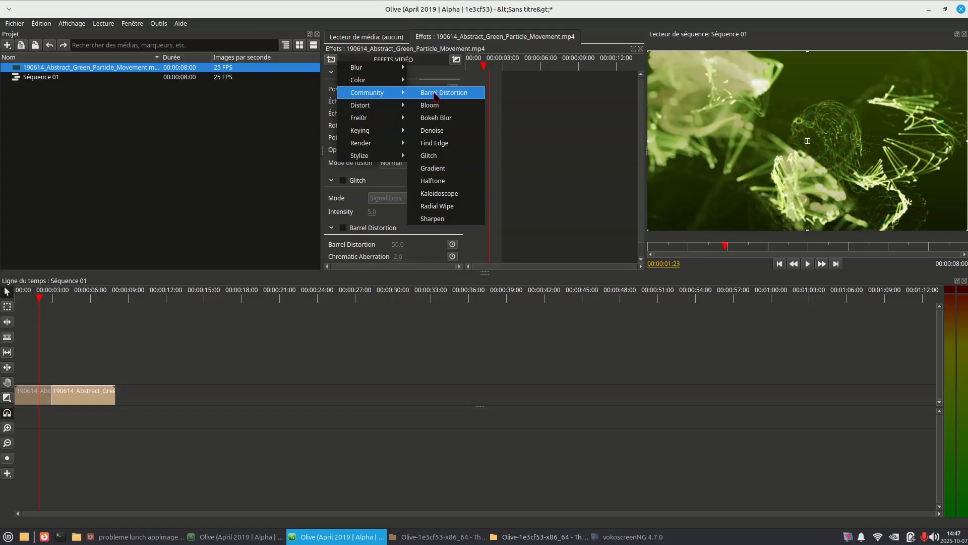
click(440, 194)
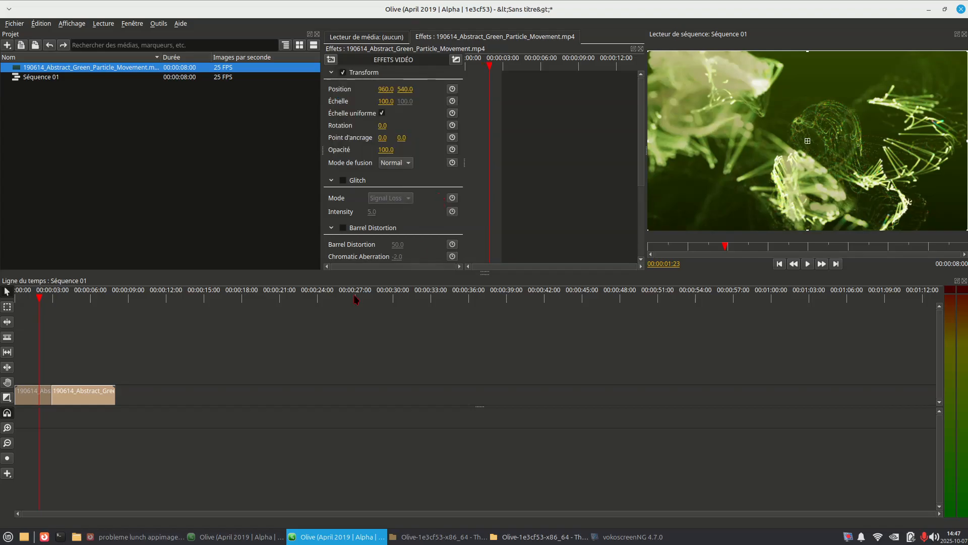
- Preview the first clip piece with the Kaleidoscope effect, replaying it from an earlier point in the sequence
drag(43, 298, 22, 302)
click(809, 265)
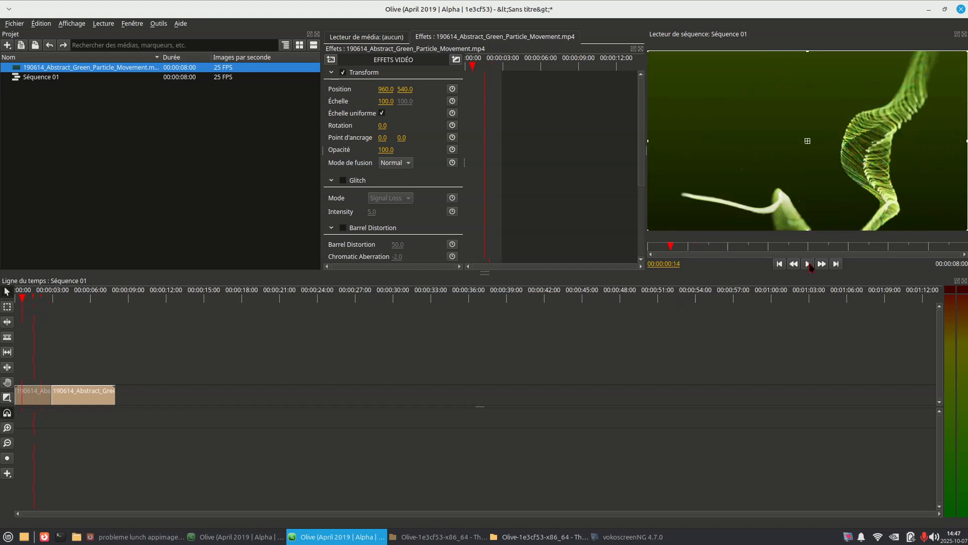
click(809, 264)
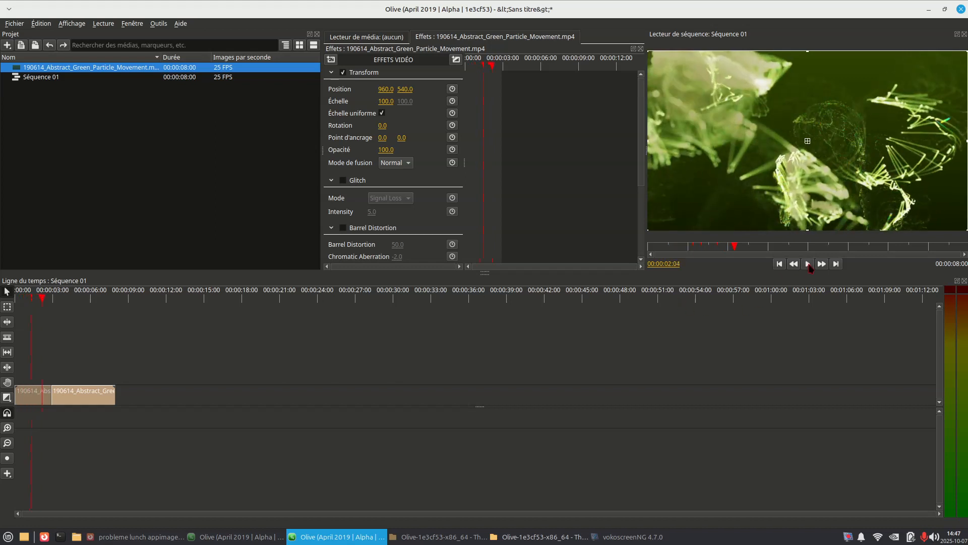
click(809, 264)
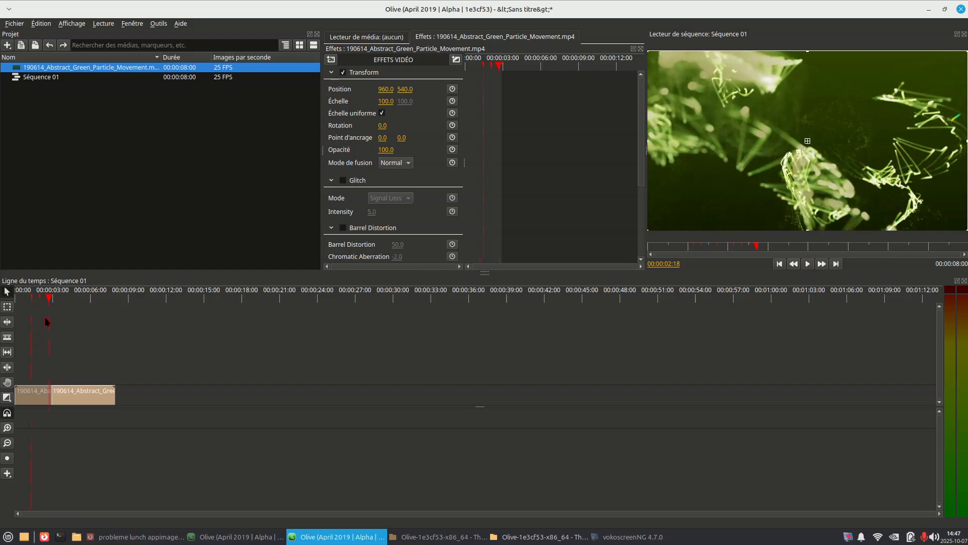
drag(50, 301, 29, 308)
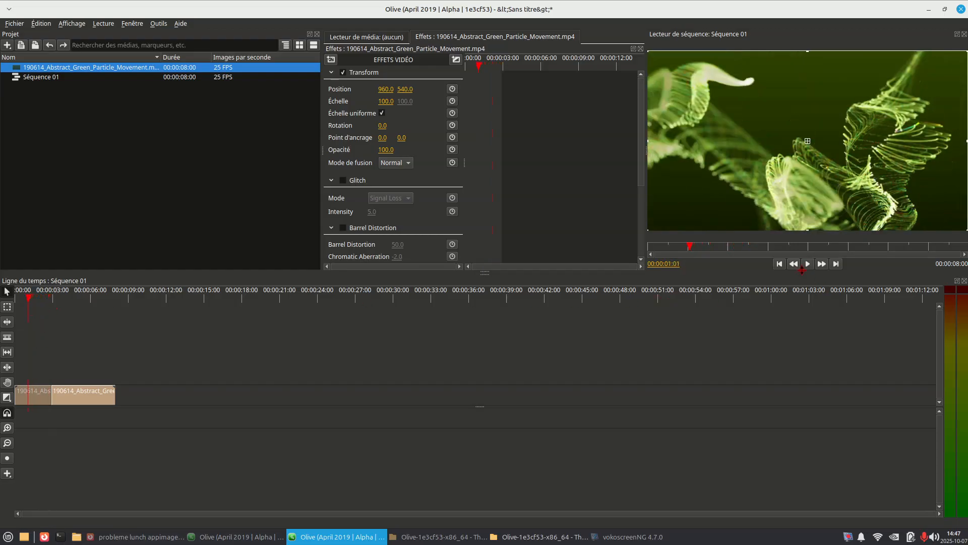
click(808, 267)
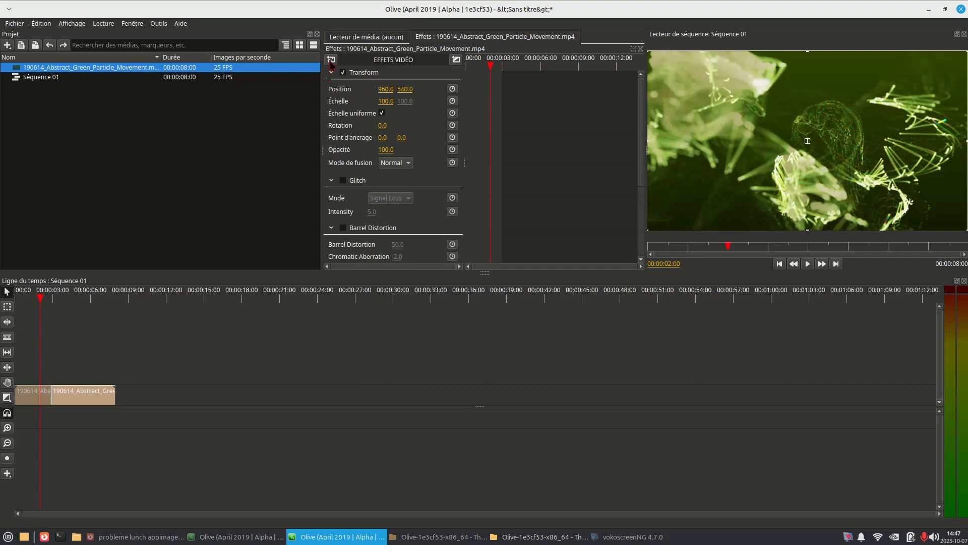
- Browse the video effect categories and add the Stylize effect Emboss to the first clip piece
click(331, 60)
mouse_move(356, 95)
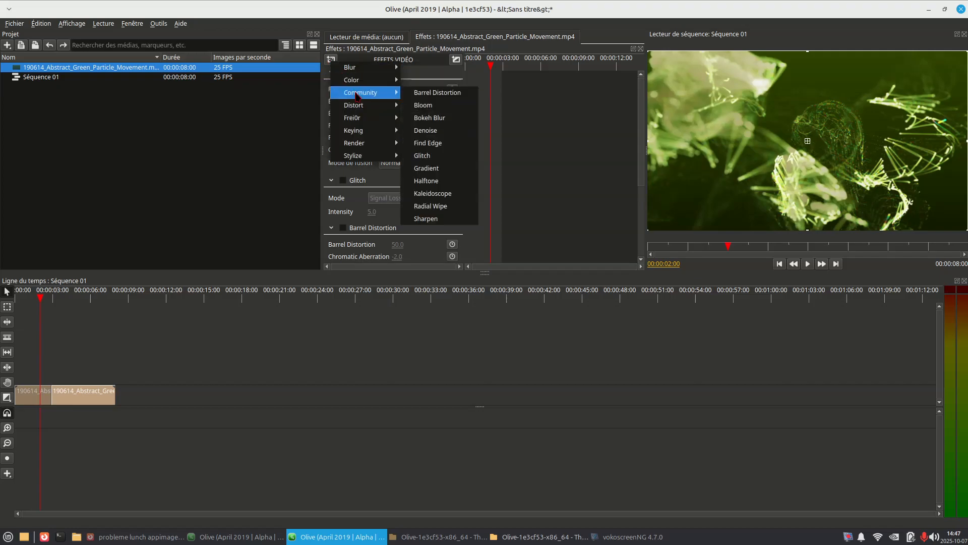
mouse_move(359, 119)
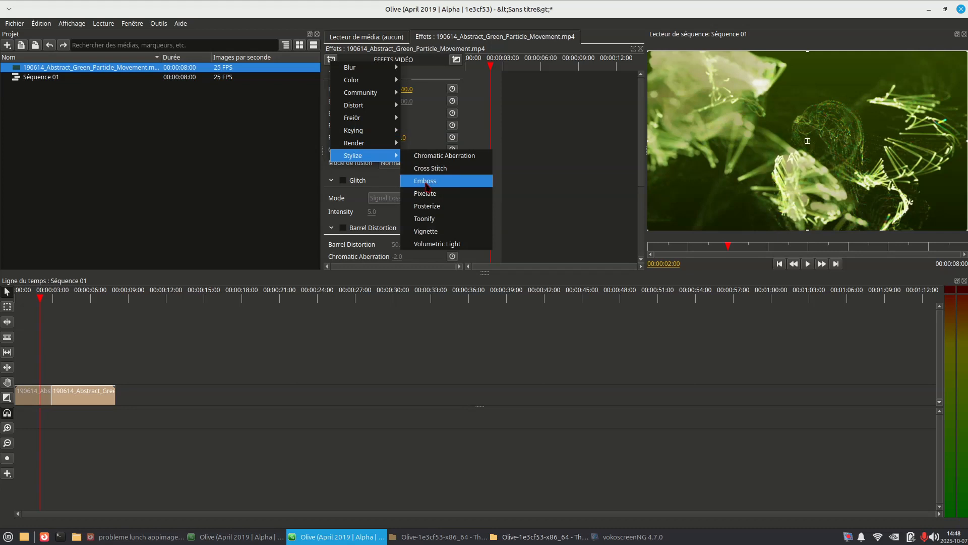
click(426, 183)
- Play the sequence from 00:00:00:00 to preview the Emboss effect on the first clip piece
click(41, 301)
drag(41, 302, 16, 302)
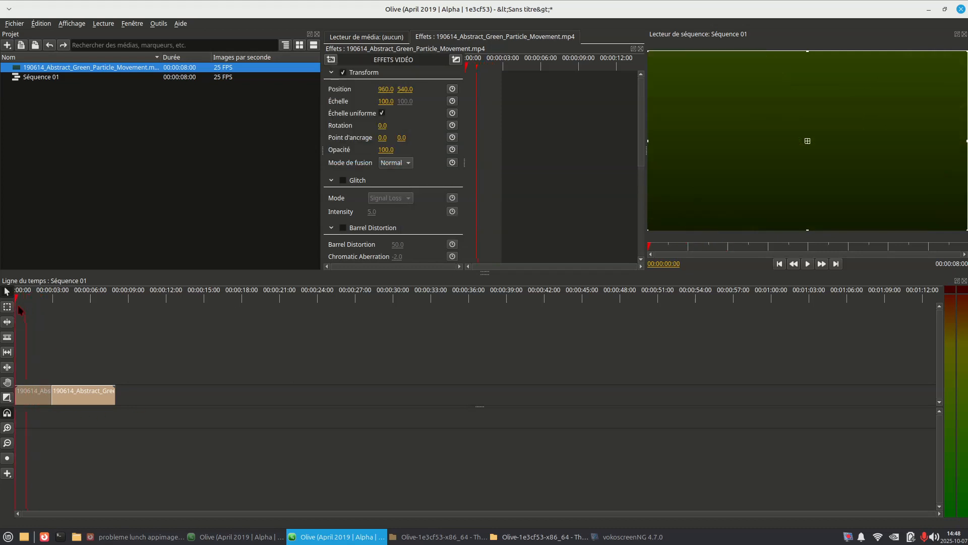
click(808, 264)
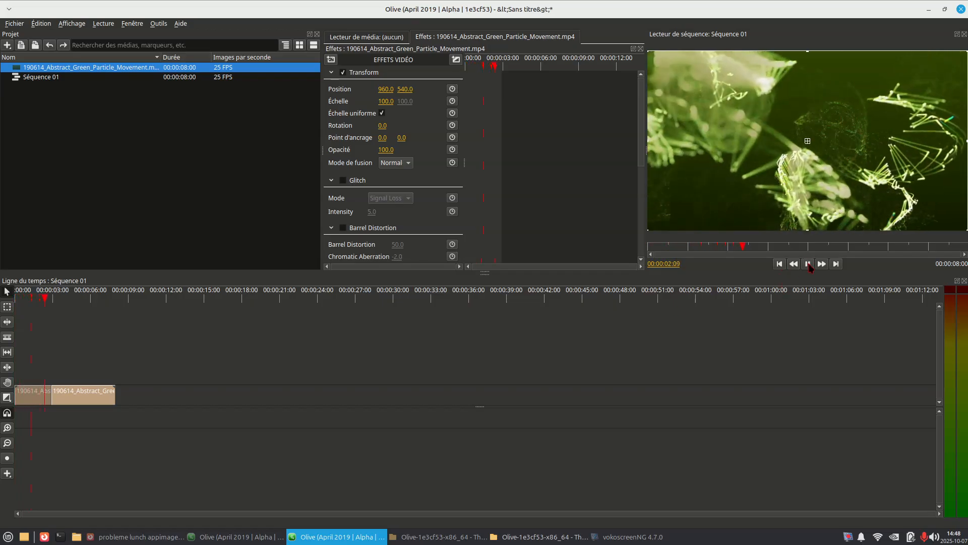
click(808, 266)
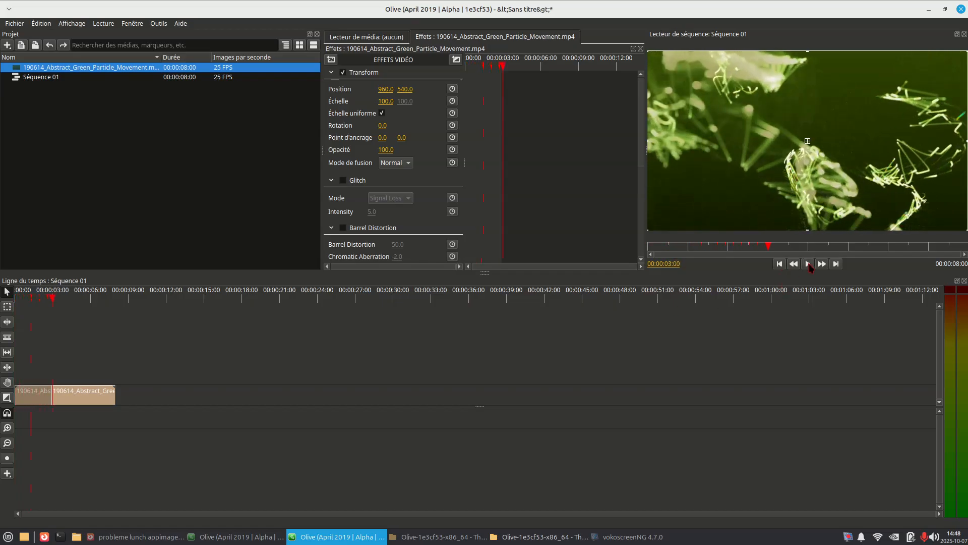
- Move the playhead to 00:00:01:05 and disable the Kaleidoscope and Emboss effects on the first clip piece
click(31, 302)
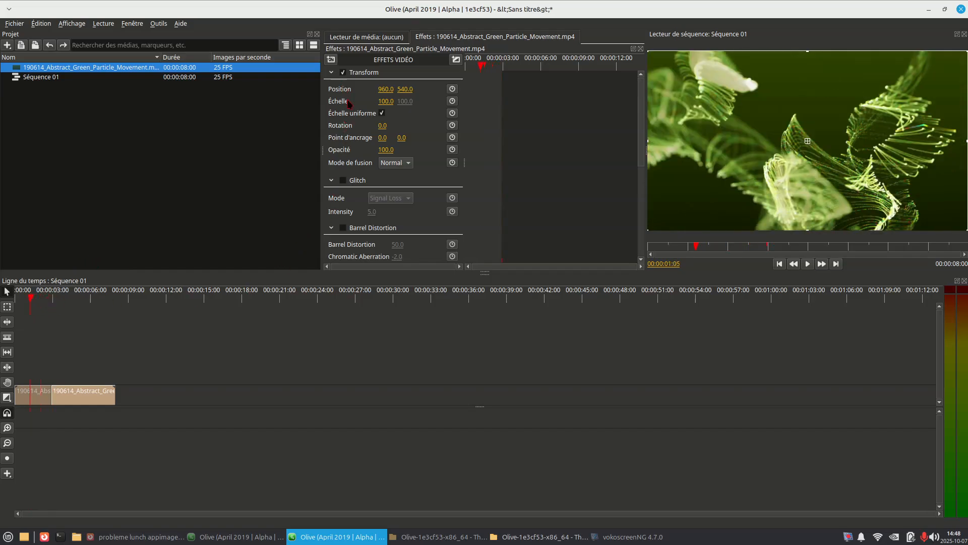
scroll(395, 230, down, 2)
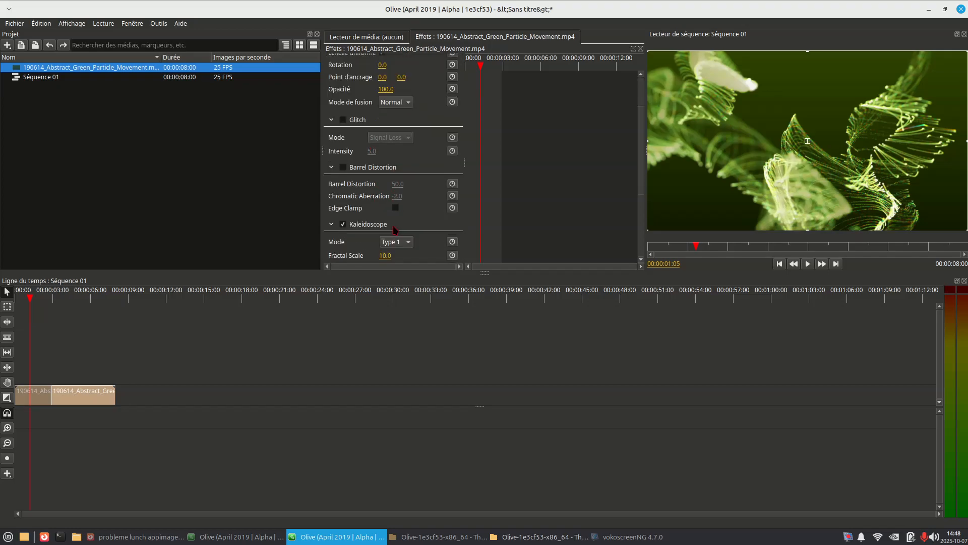
click(343, 228)
scroll(380, 222, down, 4)
click(343, 201)
scroll(402, 225, up, 5)
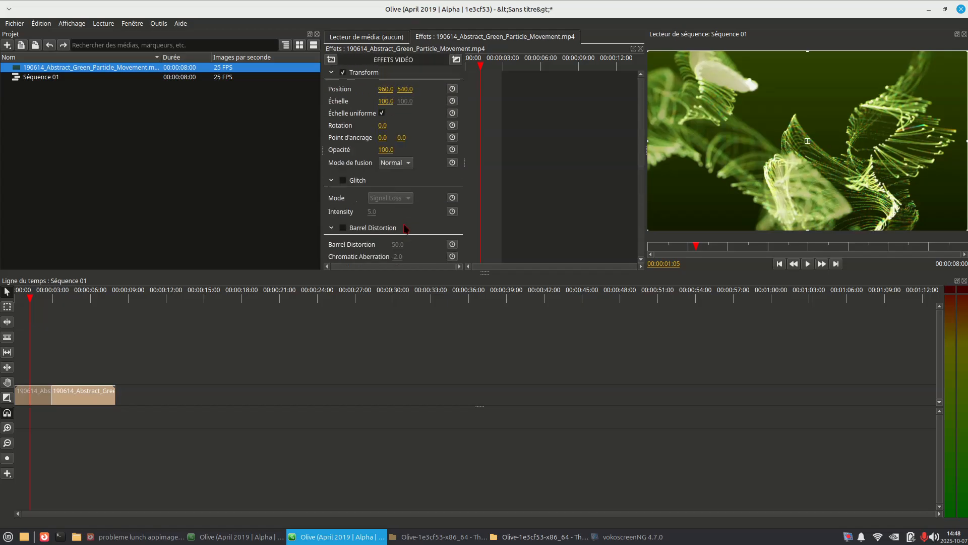
- Add the Stylize effect Posterize to the first clip piece and check it with the playhead at 00:00:00:24
click(332, 64)
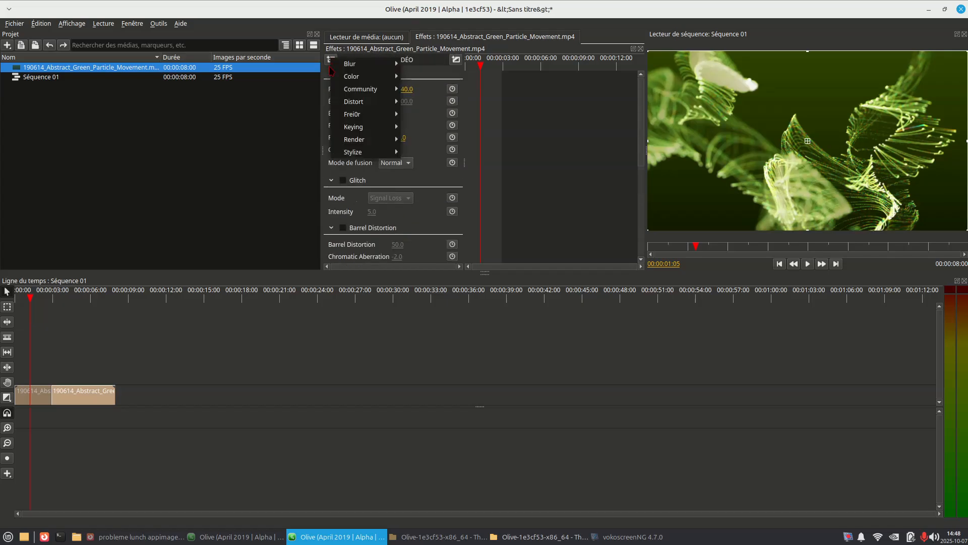
mouse_move(360, 154)
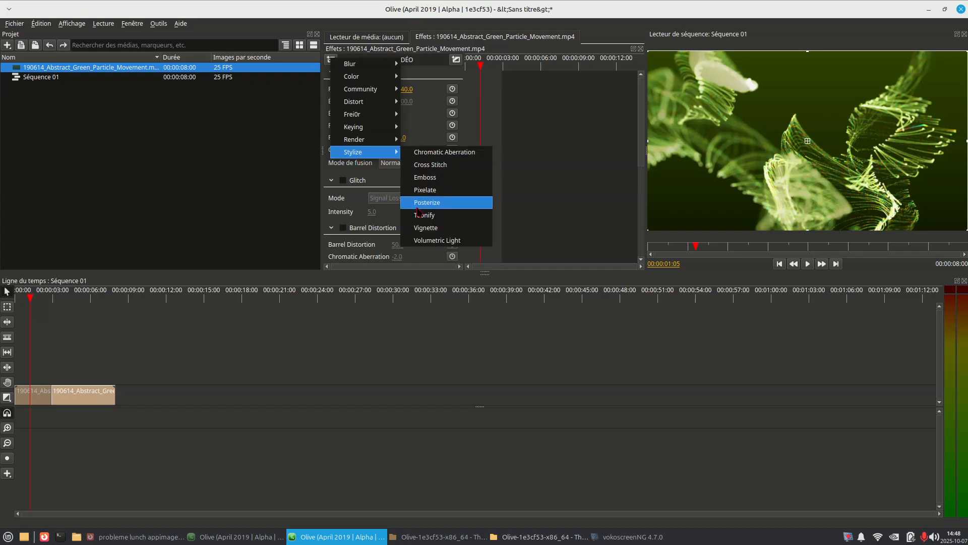
click(421, 202)
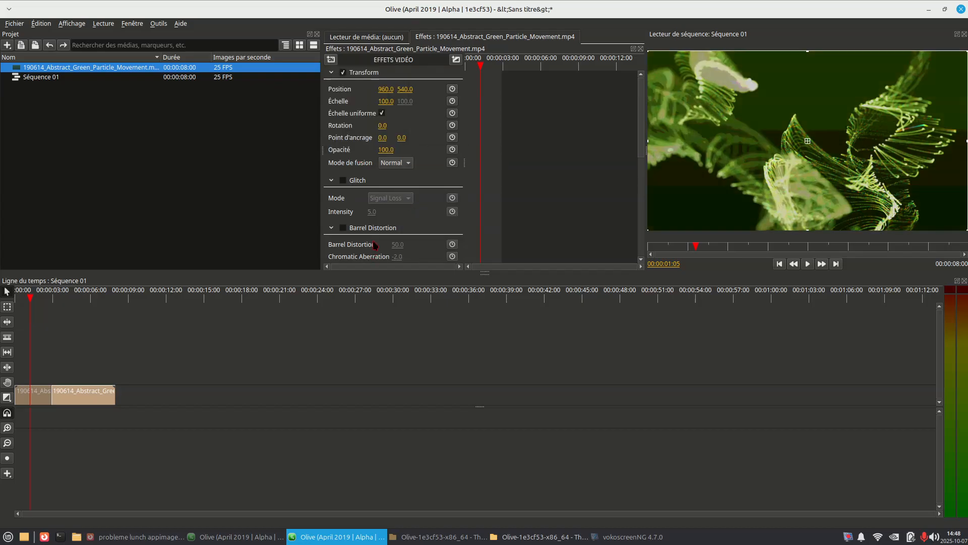
mouse_move(31, 302)
mouse_down()
mouse_move(52, 306)
mouse_move(26, 310)
mouse_up()
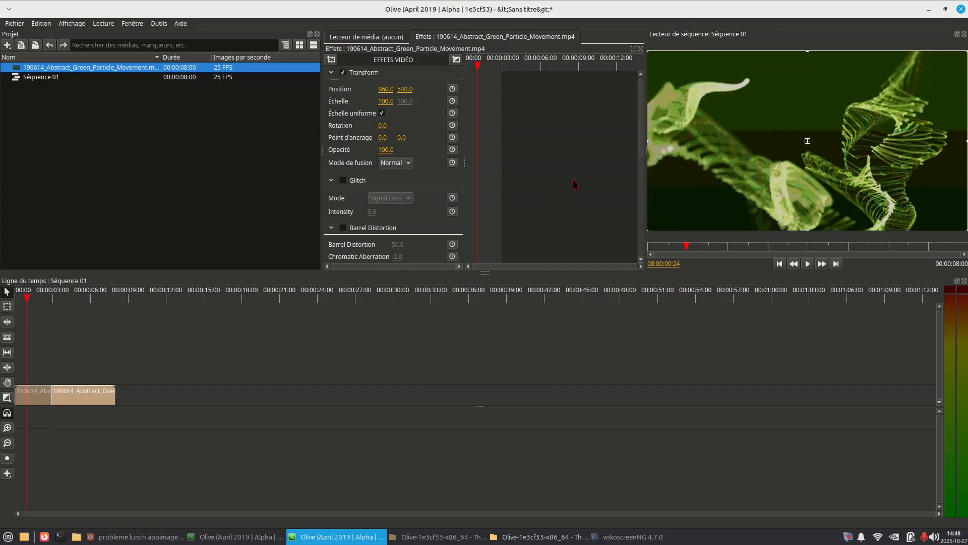
- Enlarge the sequence viewer by narrowing the project and effects areas and shrinking the timeline's height
drag(646, 161, 542, 160)
drag(323, 155, 248, 152)
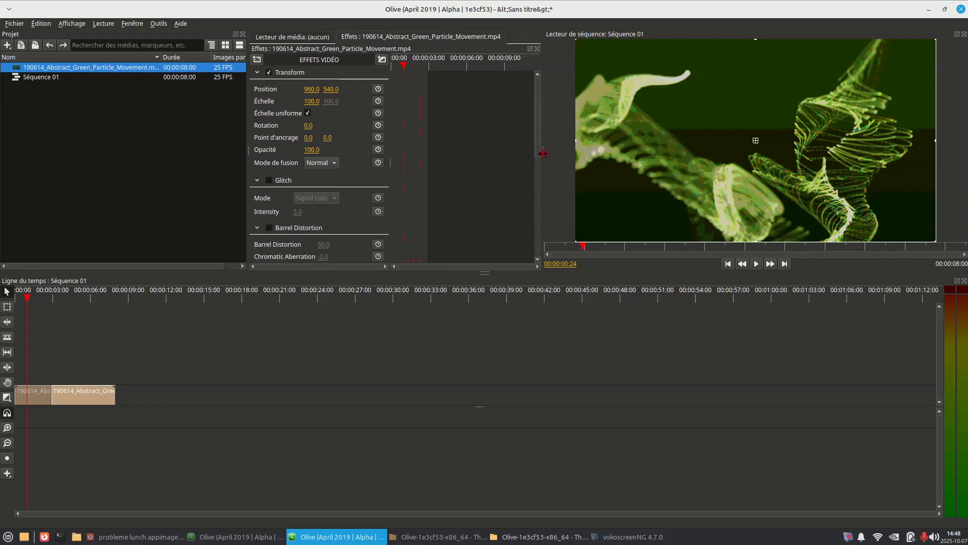
drag(543, 153, 476, 153)
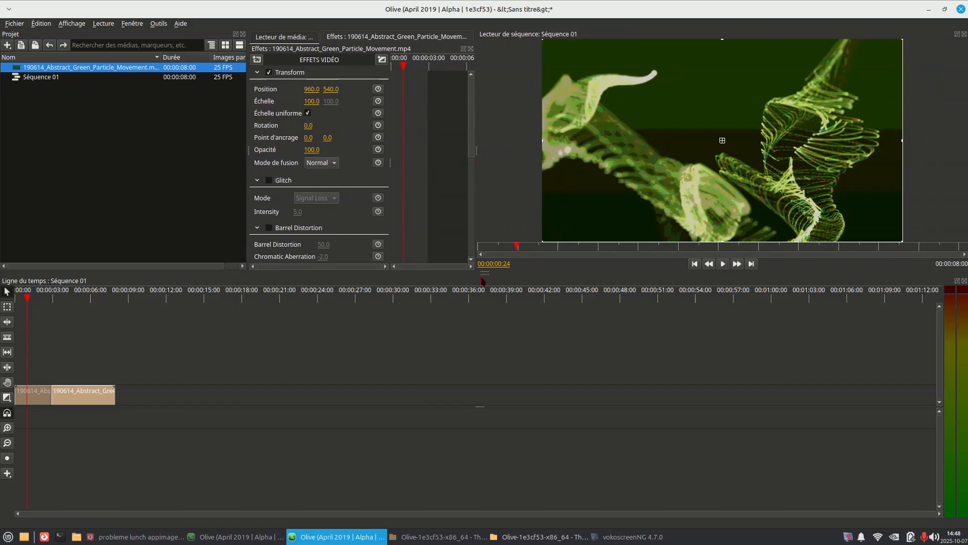
drag(482, 274, 485, 399)
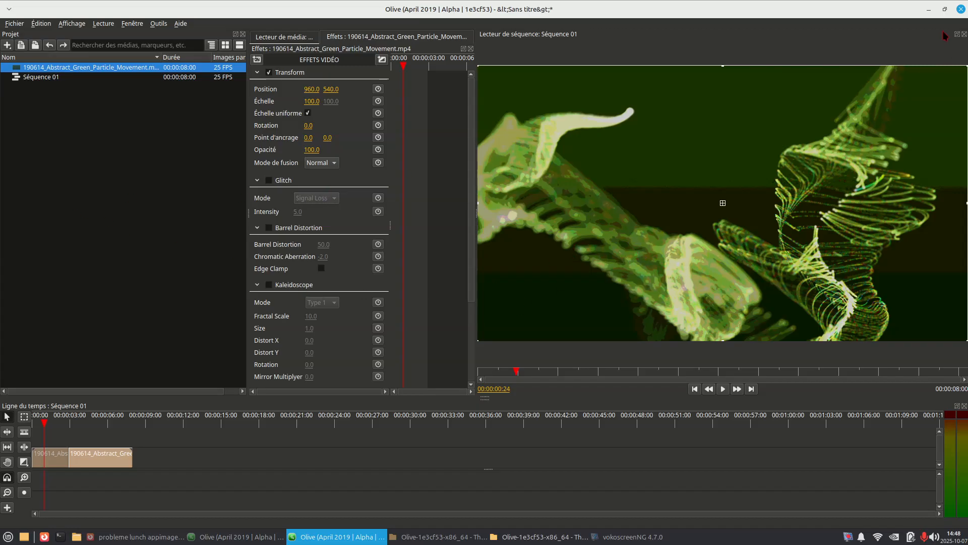
- Close the Olive window with the untitled project and point out the AppImage in the Olive-1e3cf53-x86_64 folder
click(961, 10)
click(537, 267)
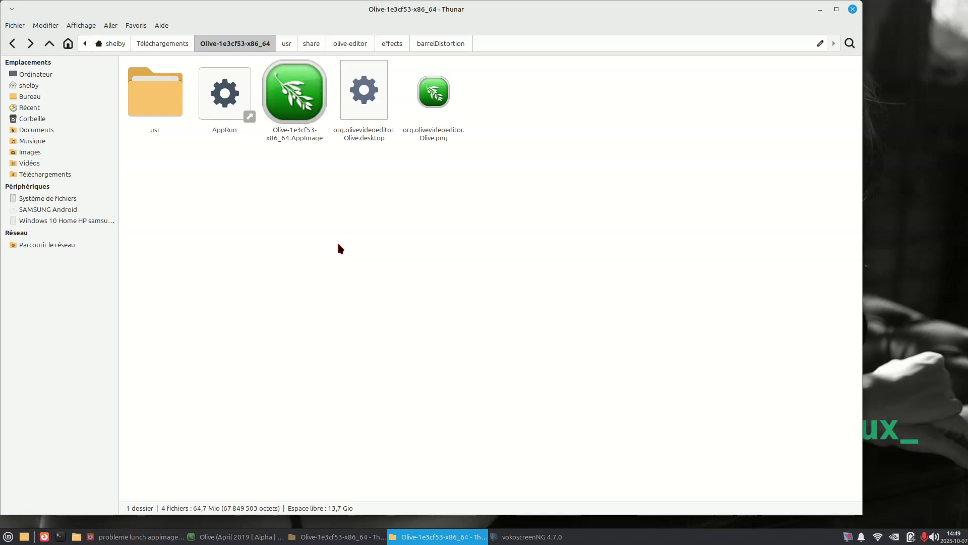
click(298, 111)
click(305, 198)
- Show the effects folder under usr/share/olive-editor in the extracted AppImage and return to the Téléchargements folder
double_click(151, 107)
double_click(370, 120)
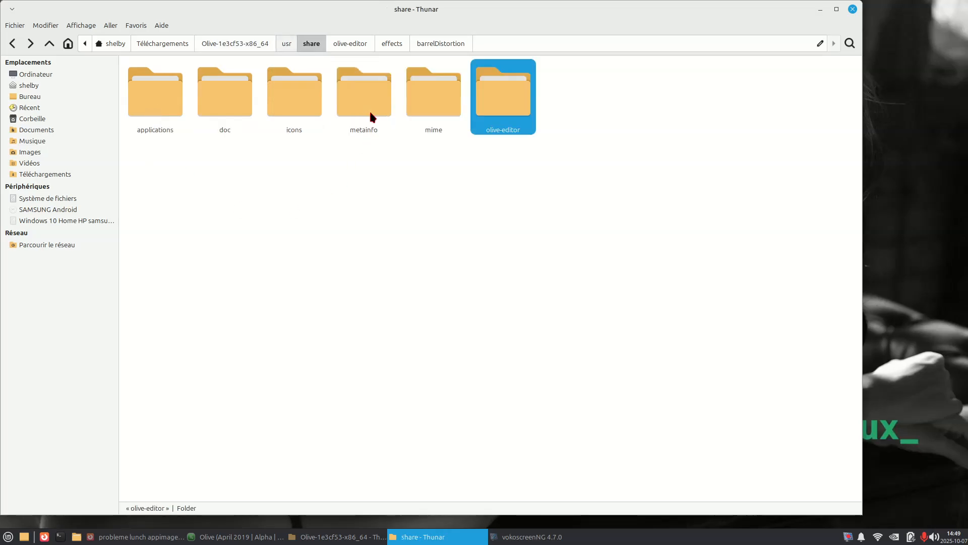
double_click(508, 117)
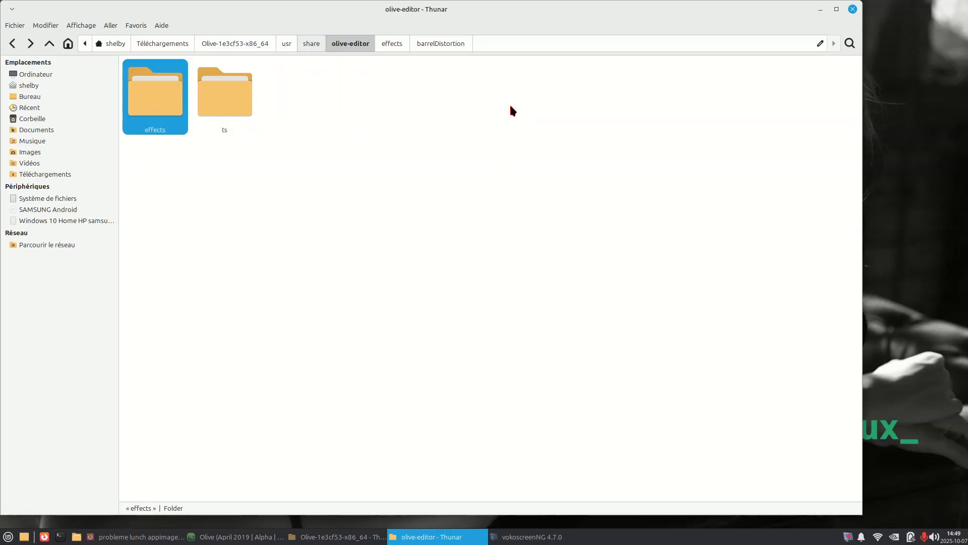
double_click(162, 107)
click(13, 46)
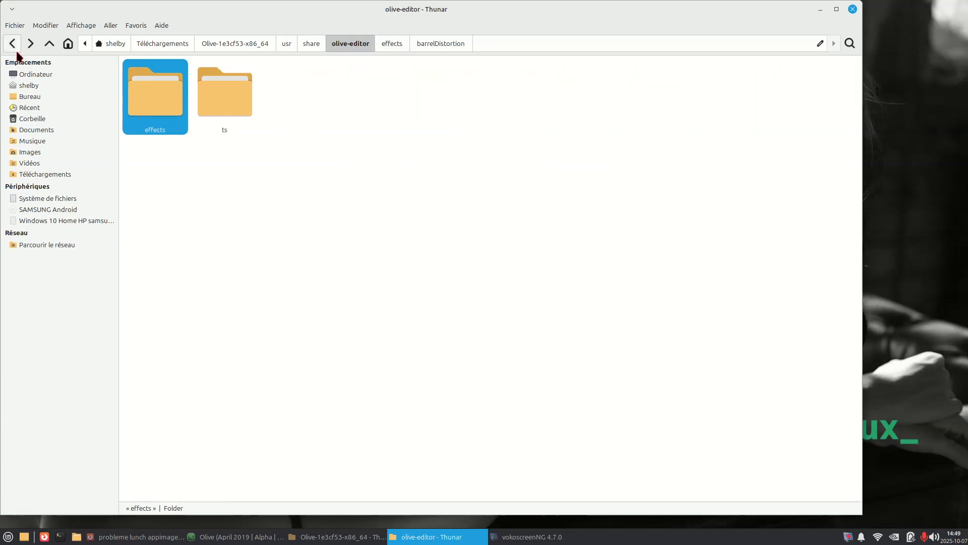
click(48, 175)
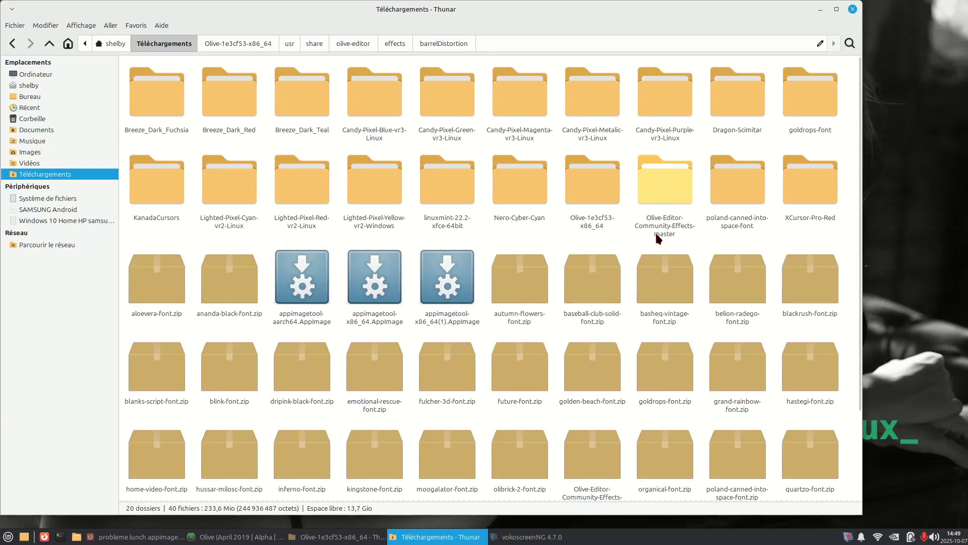
- Permanently delete the COMMON folder from Olive-Editor-Community-Effects-master in Téléchargements
double_click(668, 195)
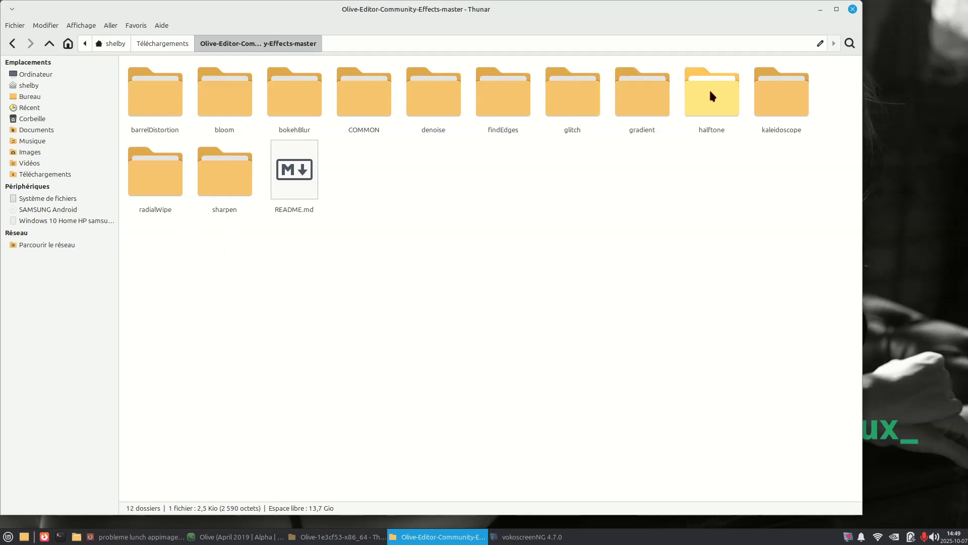
click(370, 106)
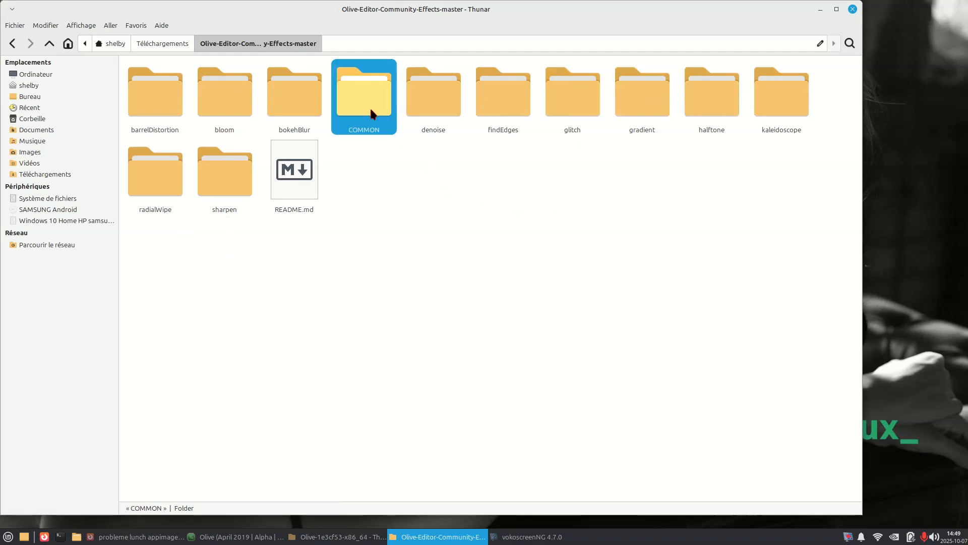
right_click(363, 110)
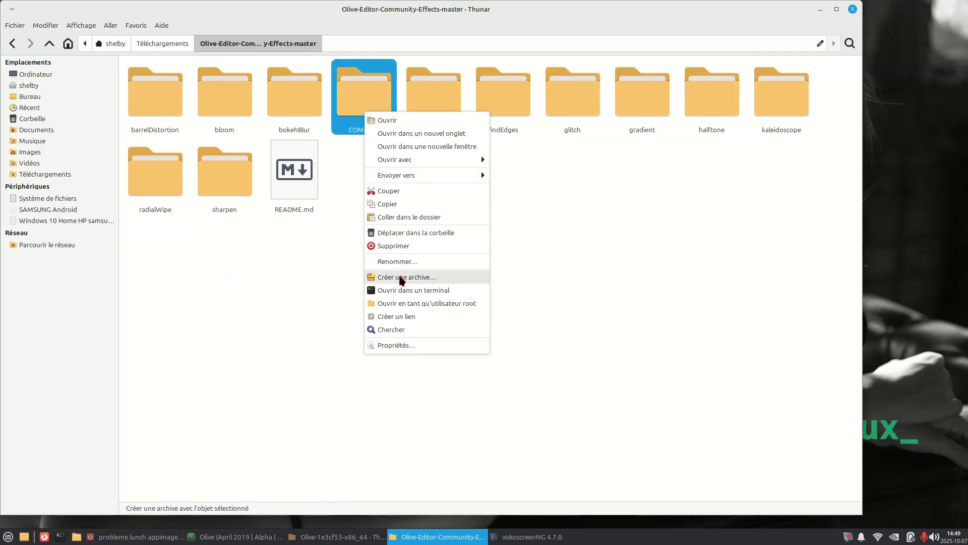
click(393, 246)
click(489, 311)
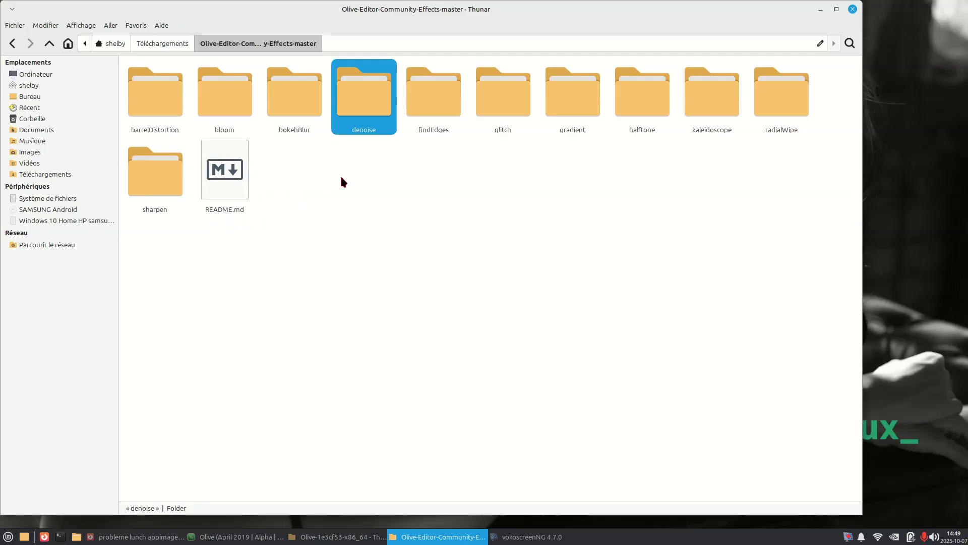
click(372, 172)
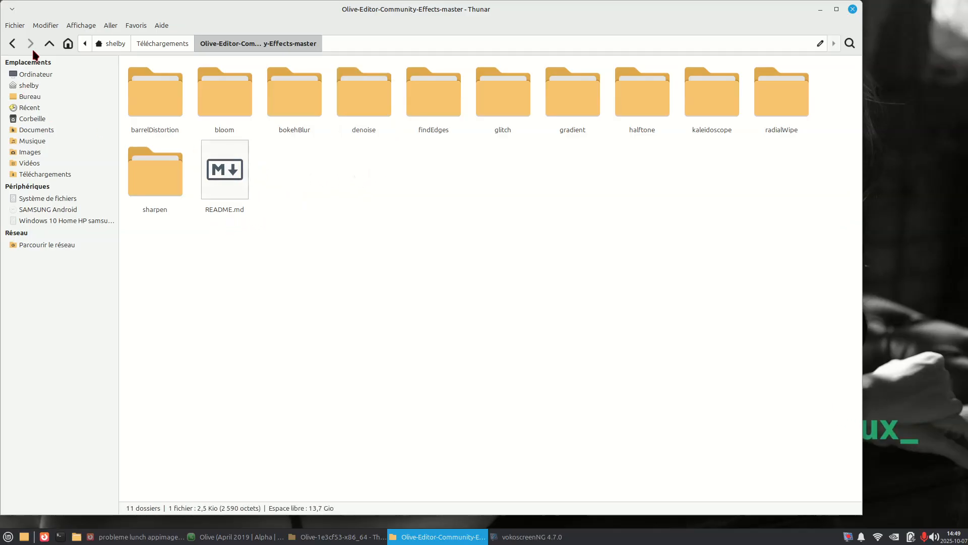
- Open usr/share/olive-editor/effects inside the Olive-1e3cf53-x86_64 folder and look through all its effect folders and files
click(17, 42)
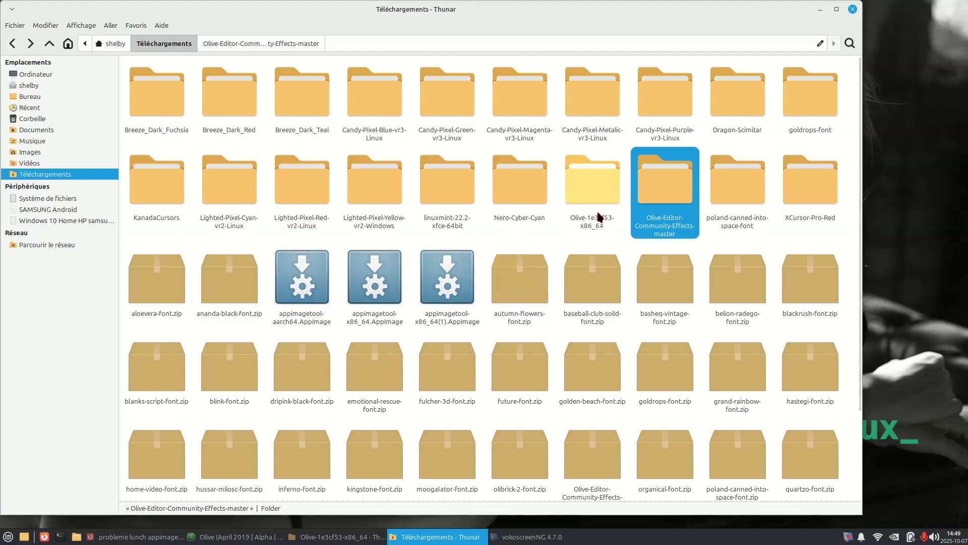
double_click(596, 196)
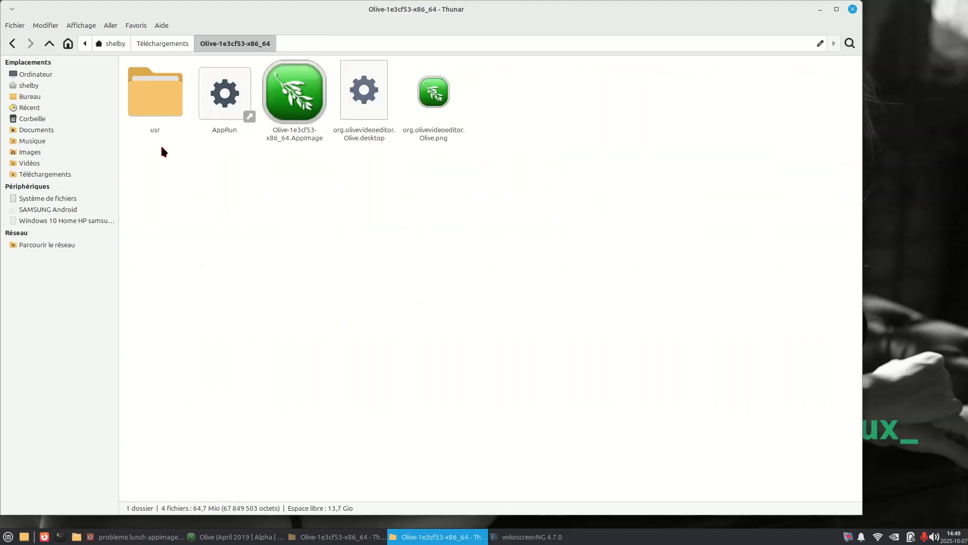
double_click(169, 99)
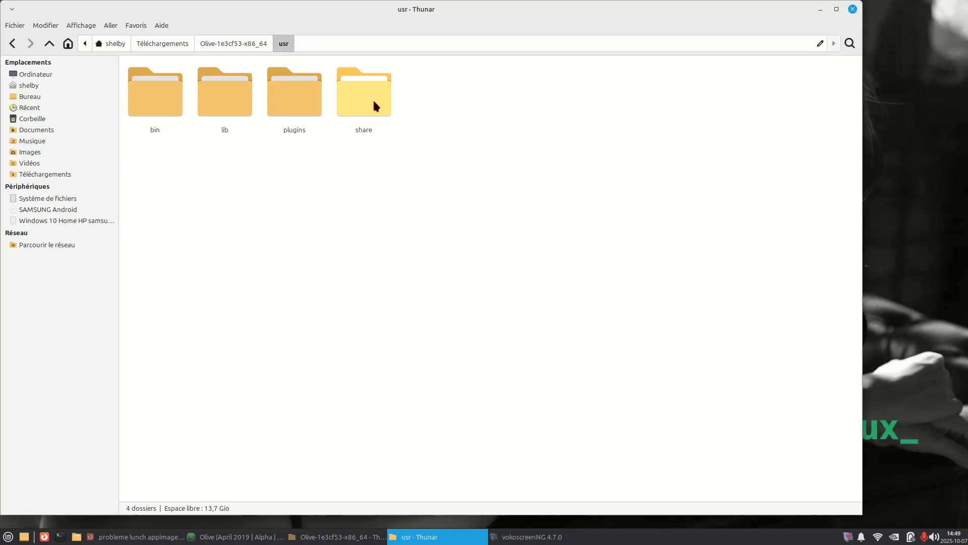
double_click(374, 103)
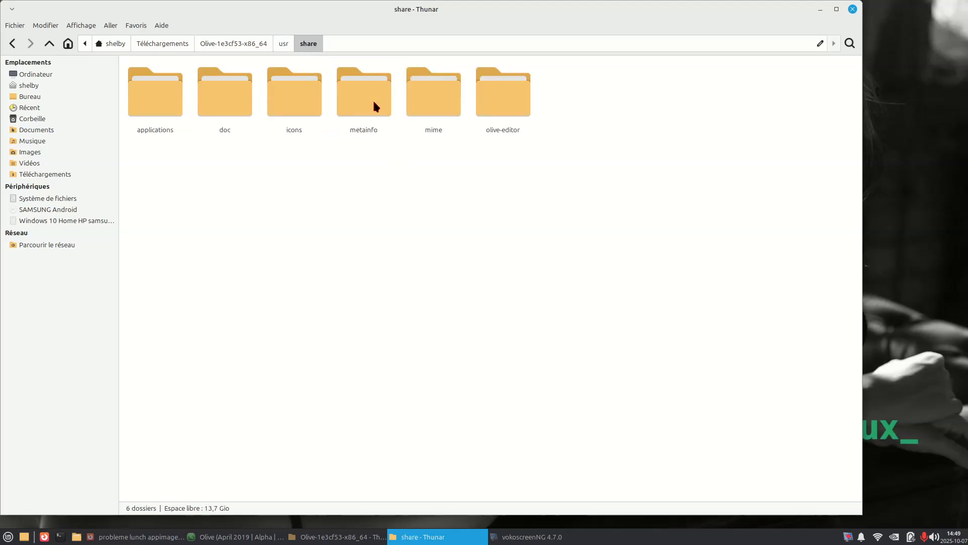
double_click(495, 107)
double_click(170, 101)
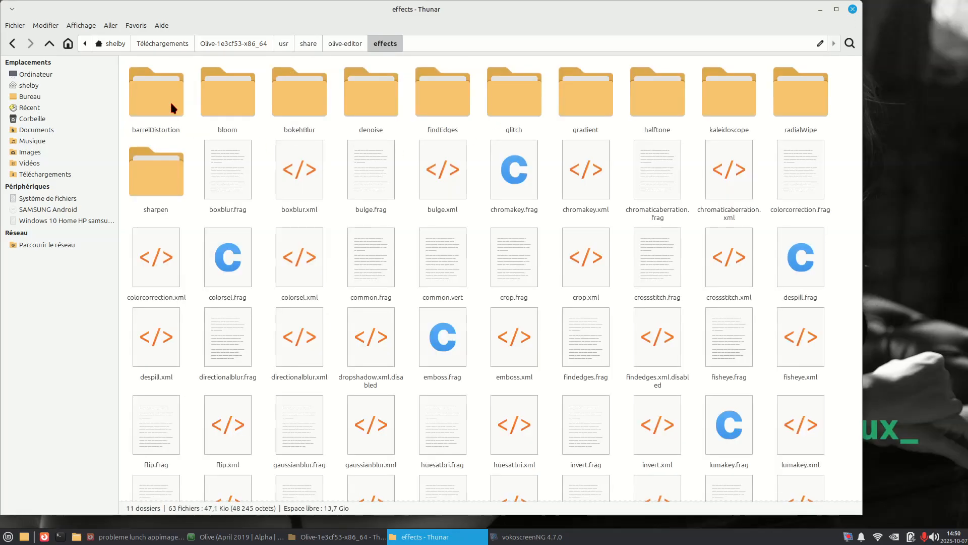
scroll(498, 285, down, 3)
scroll(497, 278, down, 6)
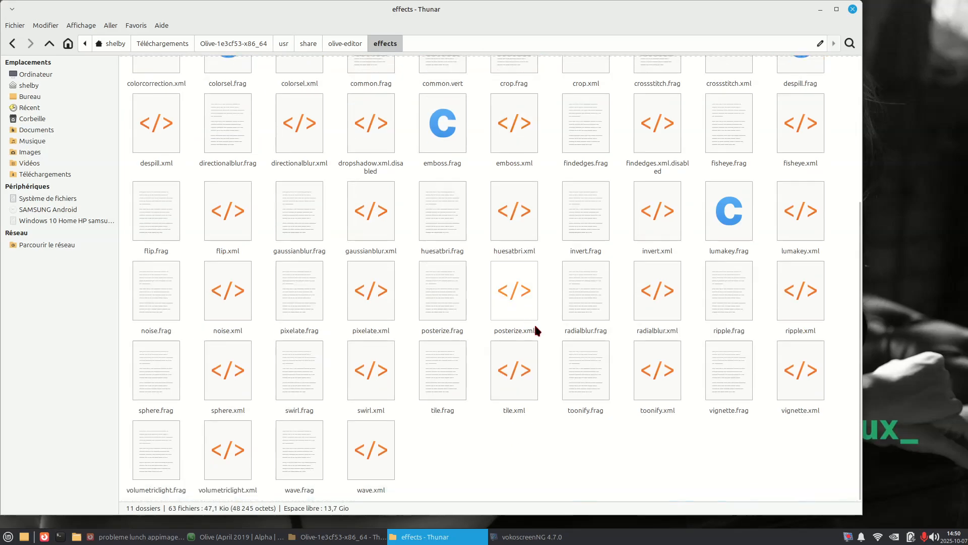
scroll(534, 323, up, 9)
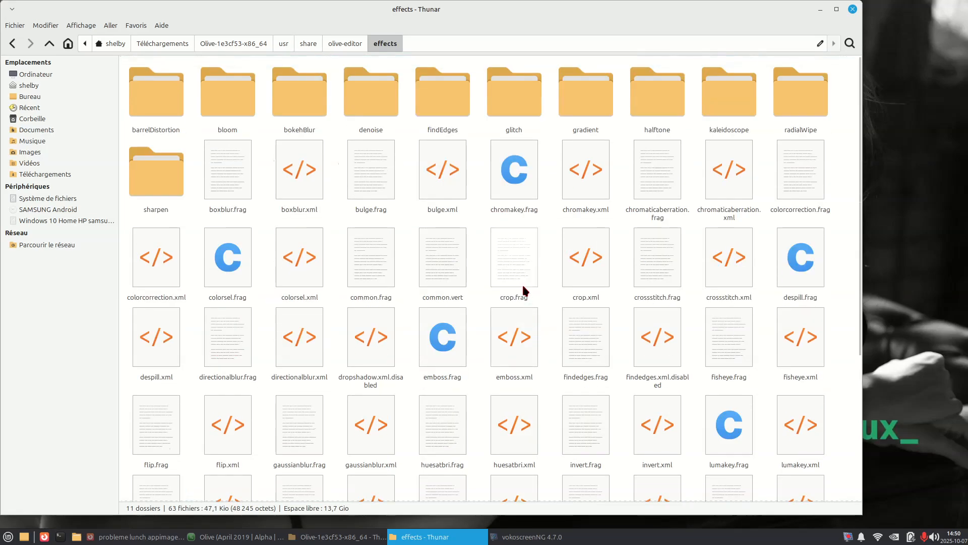
scroll(545, 311, down, 10)
scroll(551, 314, up, 11)
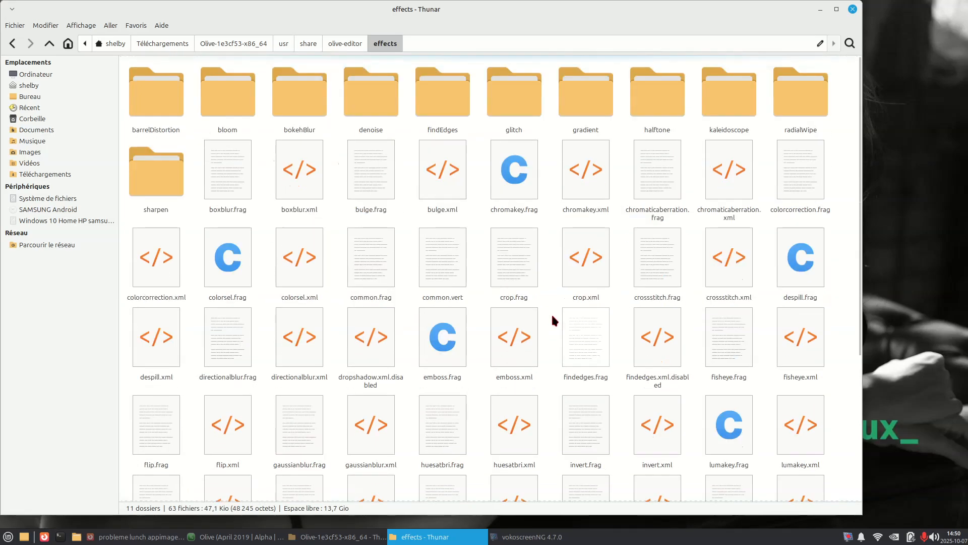
- Show the contents of the ts folder under olive-editor and go back up to the Olive-1e3cf53-x86_64 folder
click(12, 43)
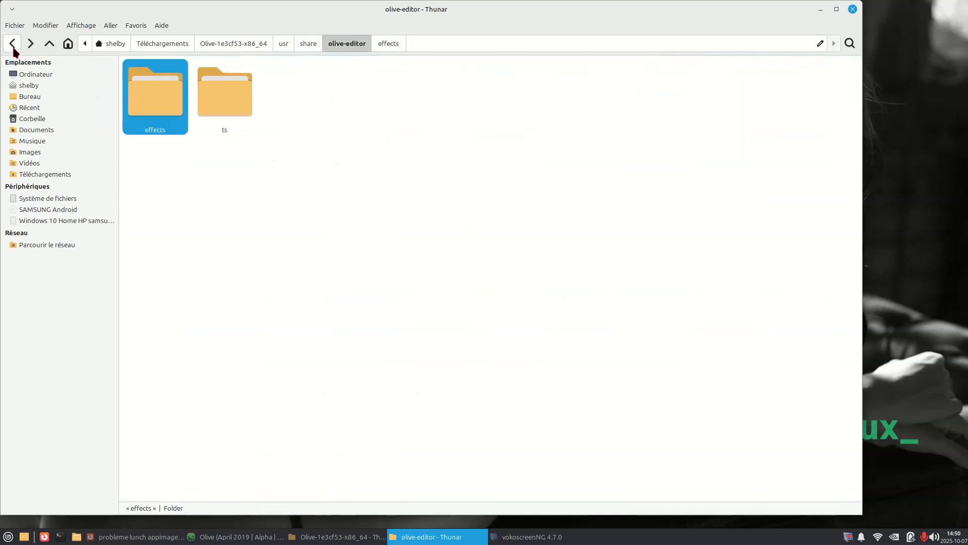
double_click(239, 108)
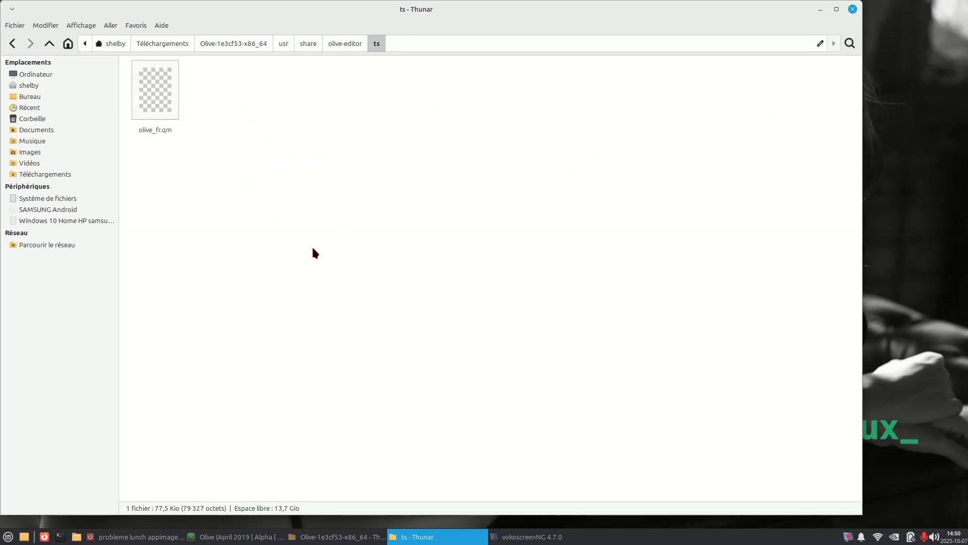
click(11, 49)
click(11, 49)
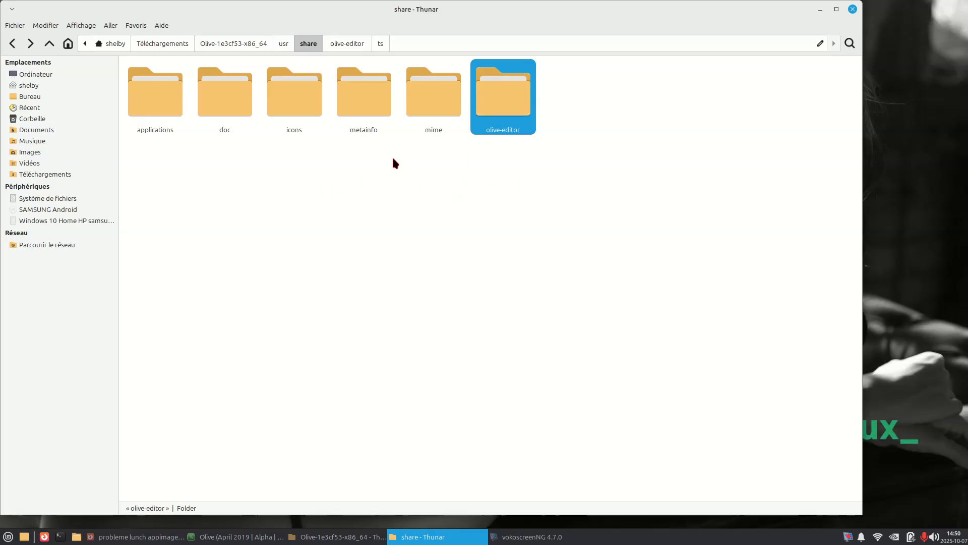
click(11, 49)
click(11, 48)
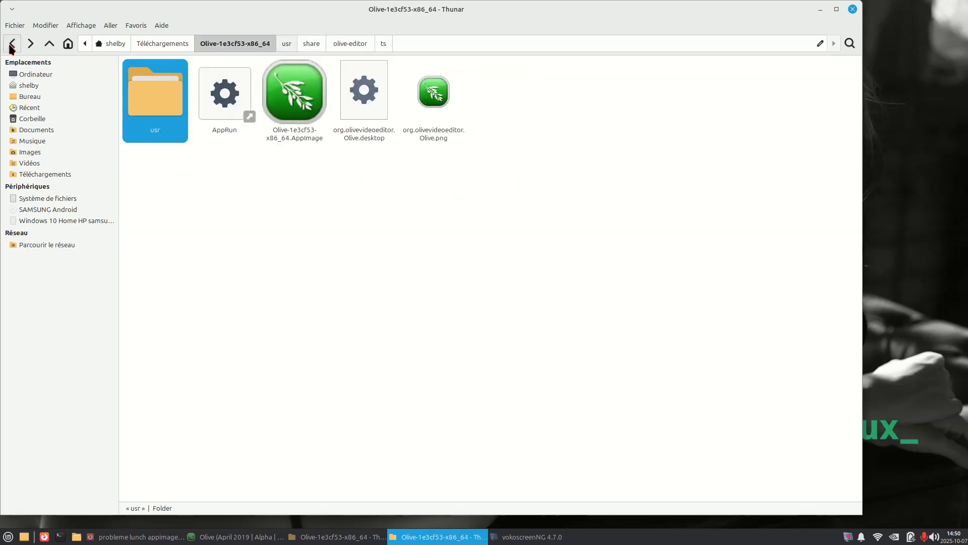
- Deselect the usr folder, close the file manager window and switch to vokoscreenNG
click(293, 184)
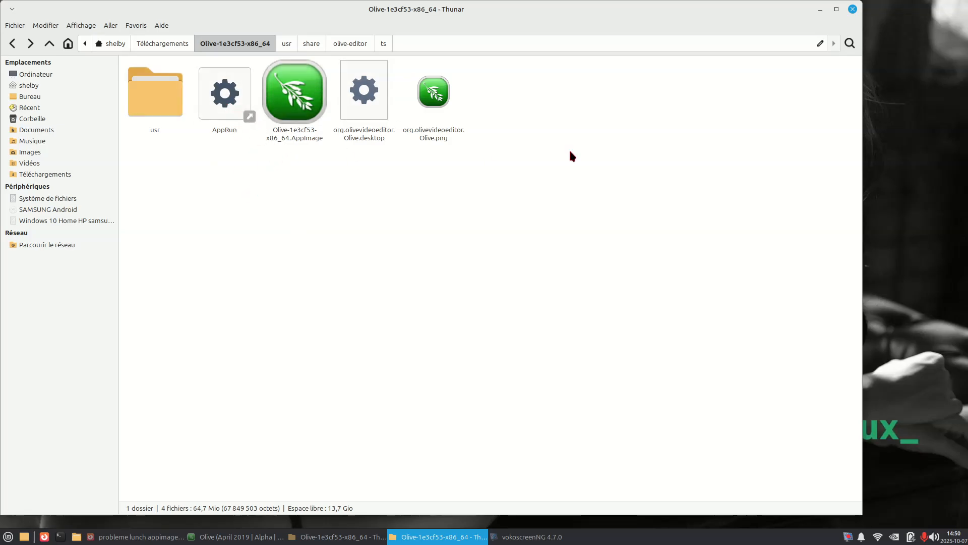
click(853, 10)
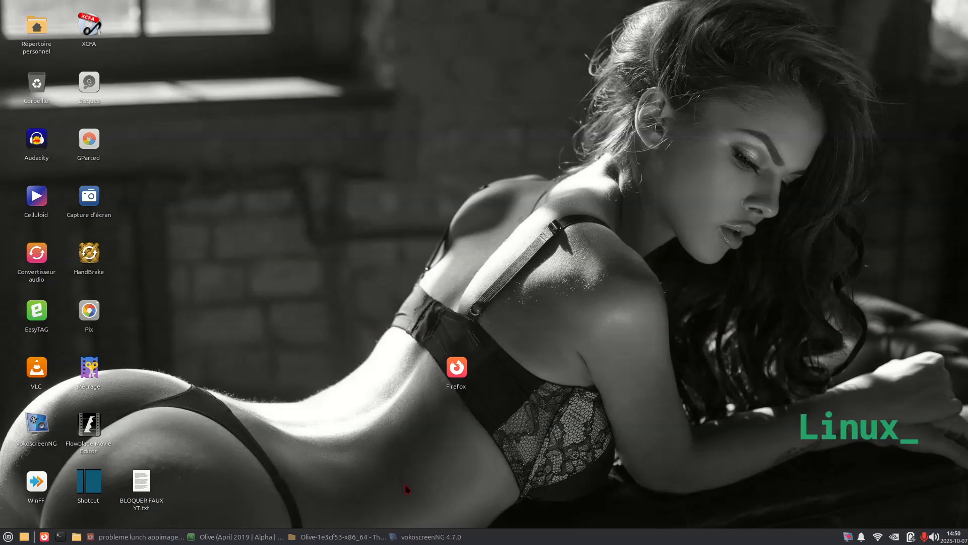
click(412, 537)
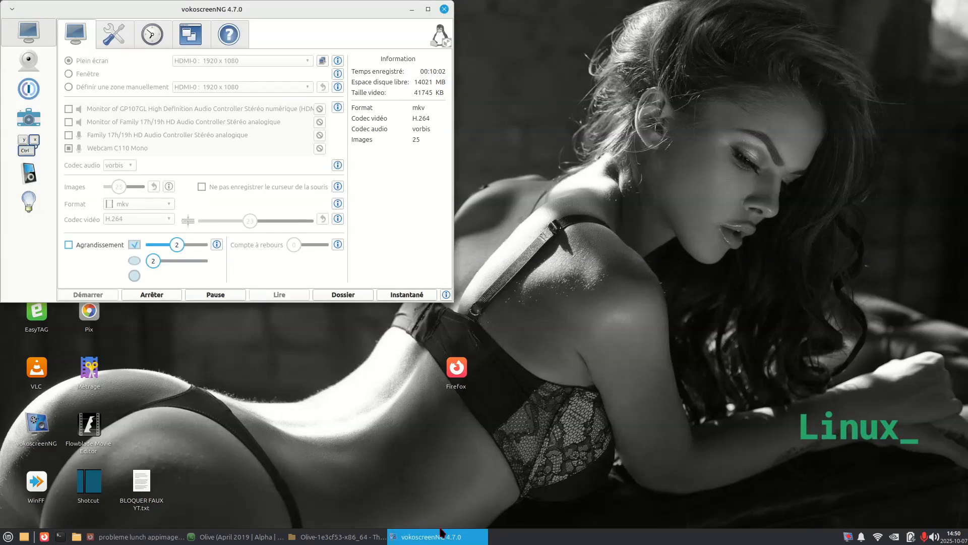